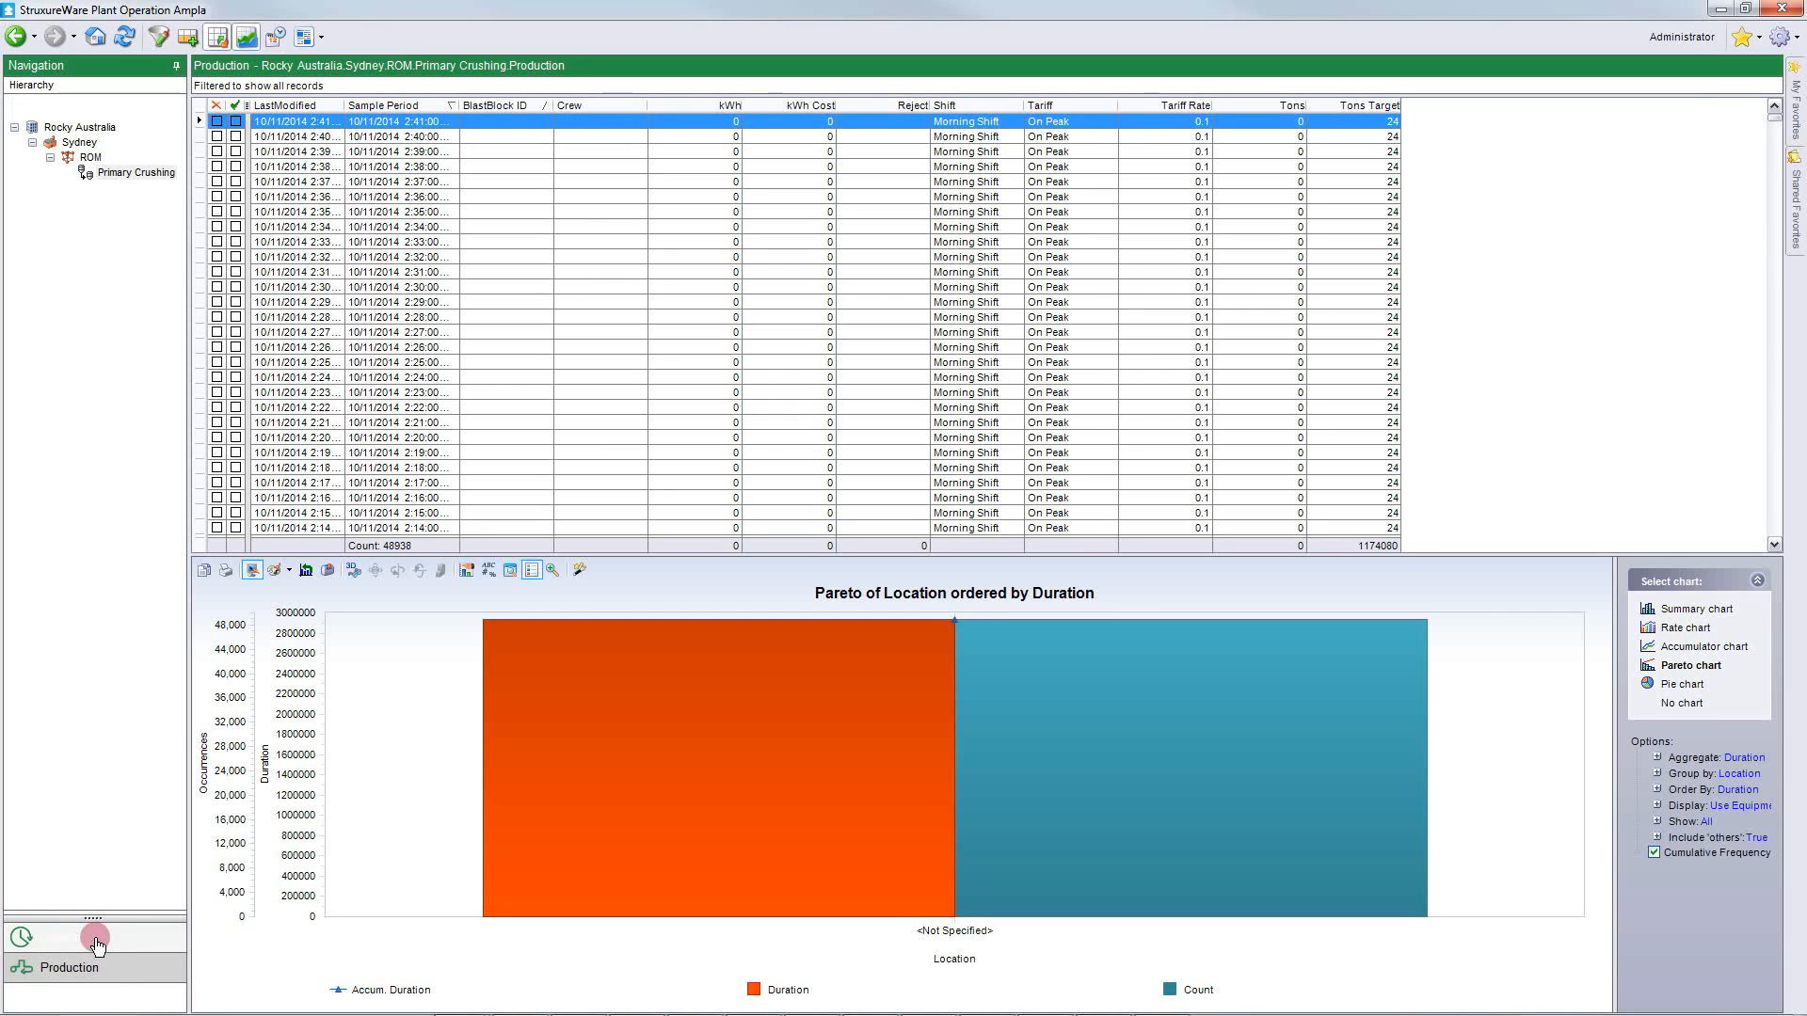
- Start a filter on the Downtime records with Confirmed checked and Deleted, Masked and Virtual unchecked
{"action": "left_click", "coordinate": [68, 937]}
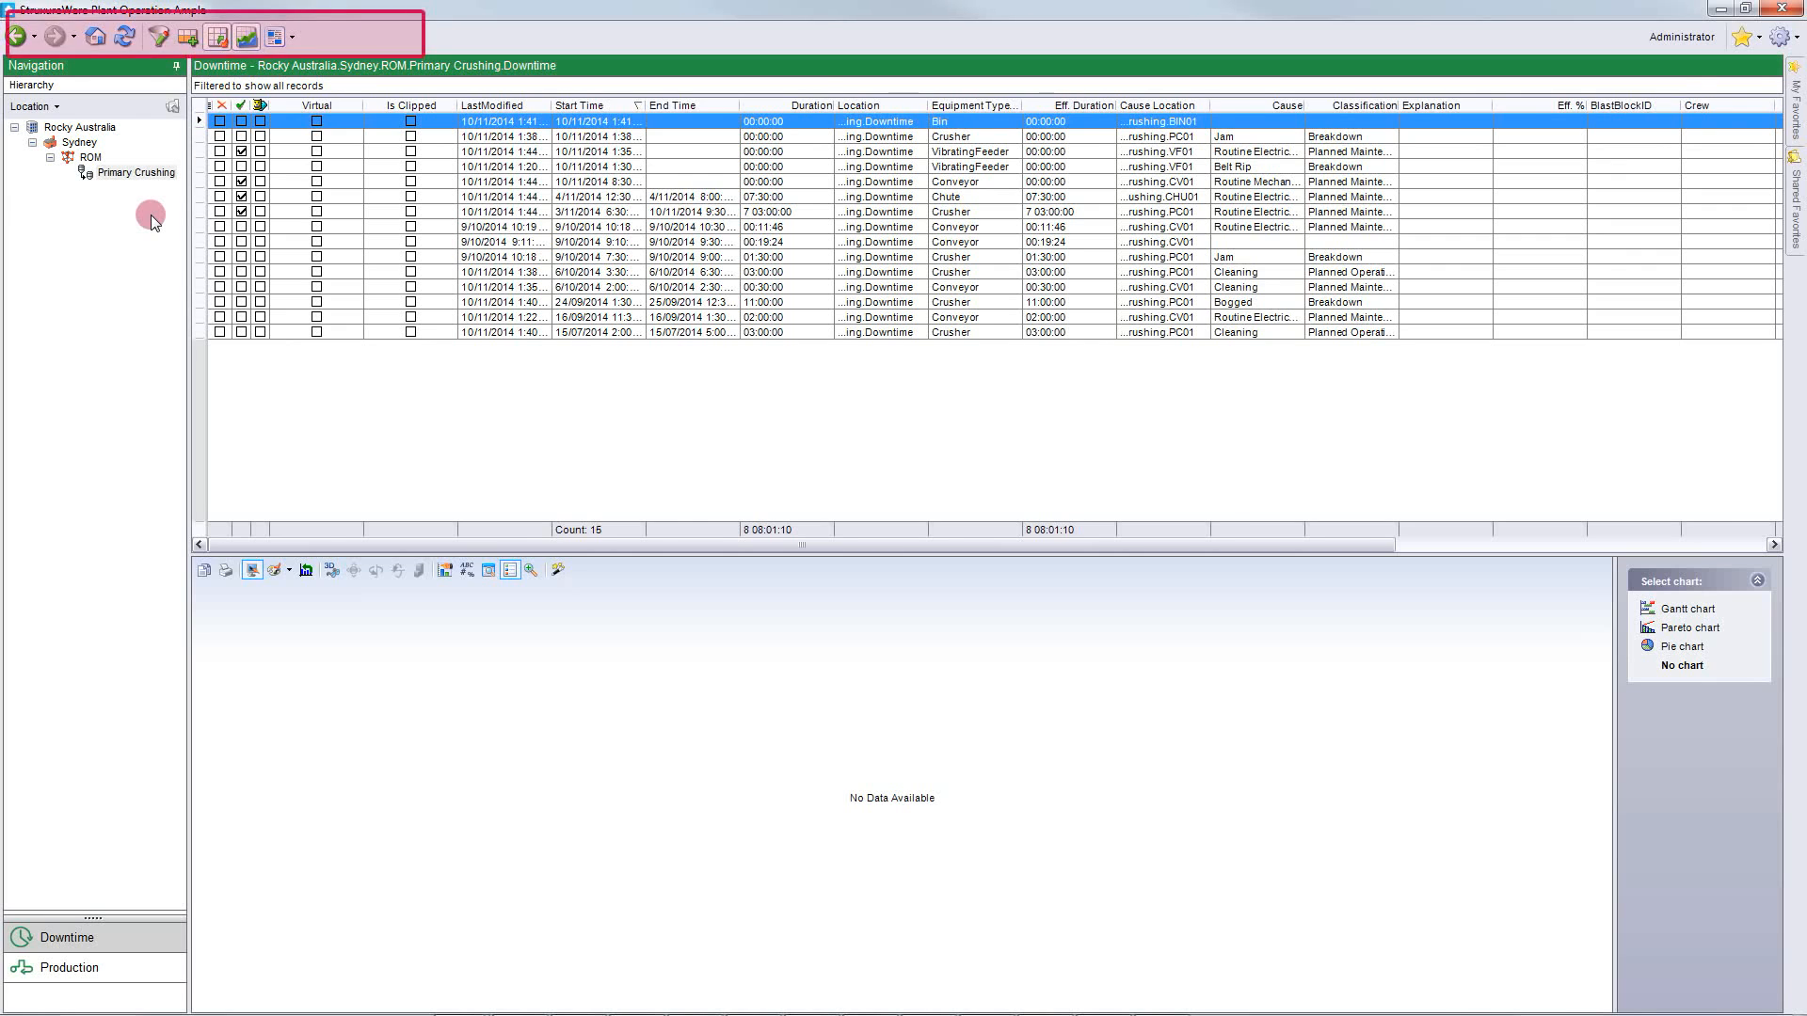
{"action": "left_click", "coordinate": [155, 38]}
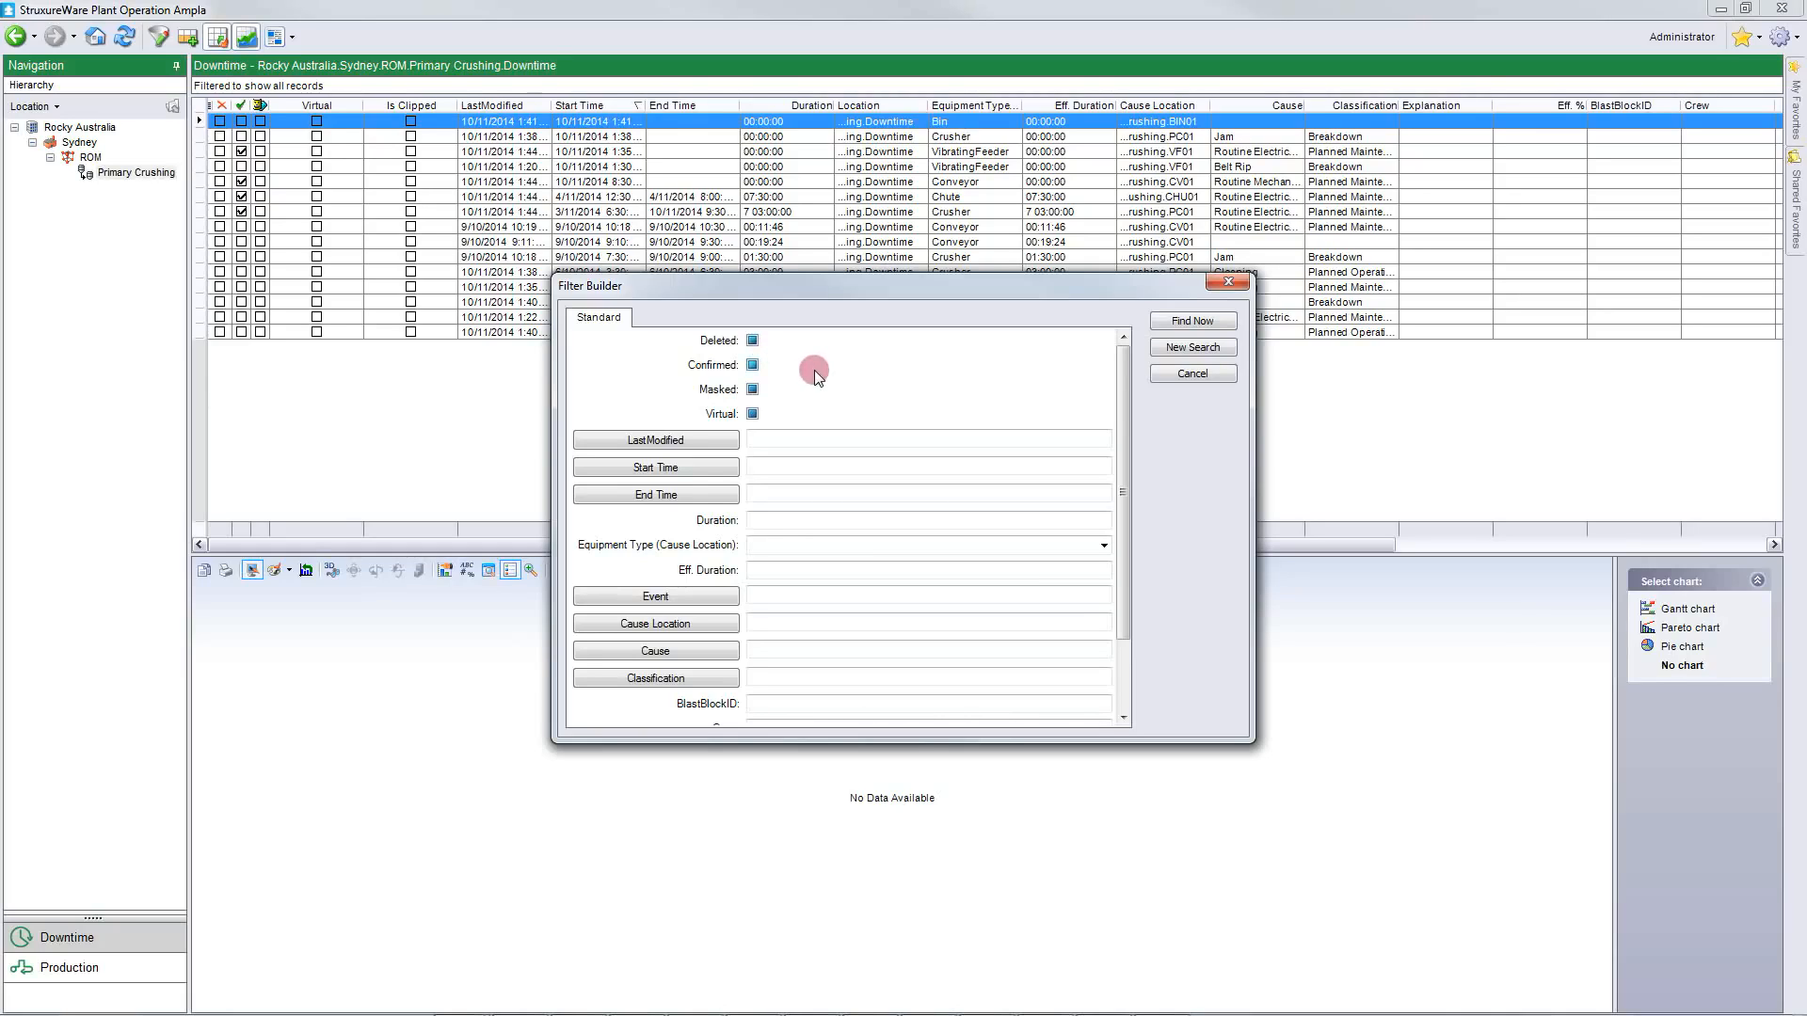
{"action": "left_click", "coordinate": [752, 340]}
{"action": "left_click", "coordinate": [752, 364]}
{"action": "left_click", "coordinate": [752, 389]}
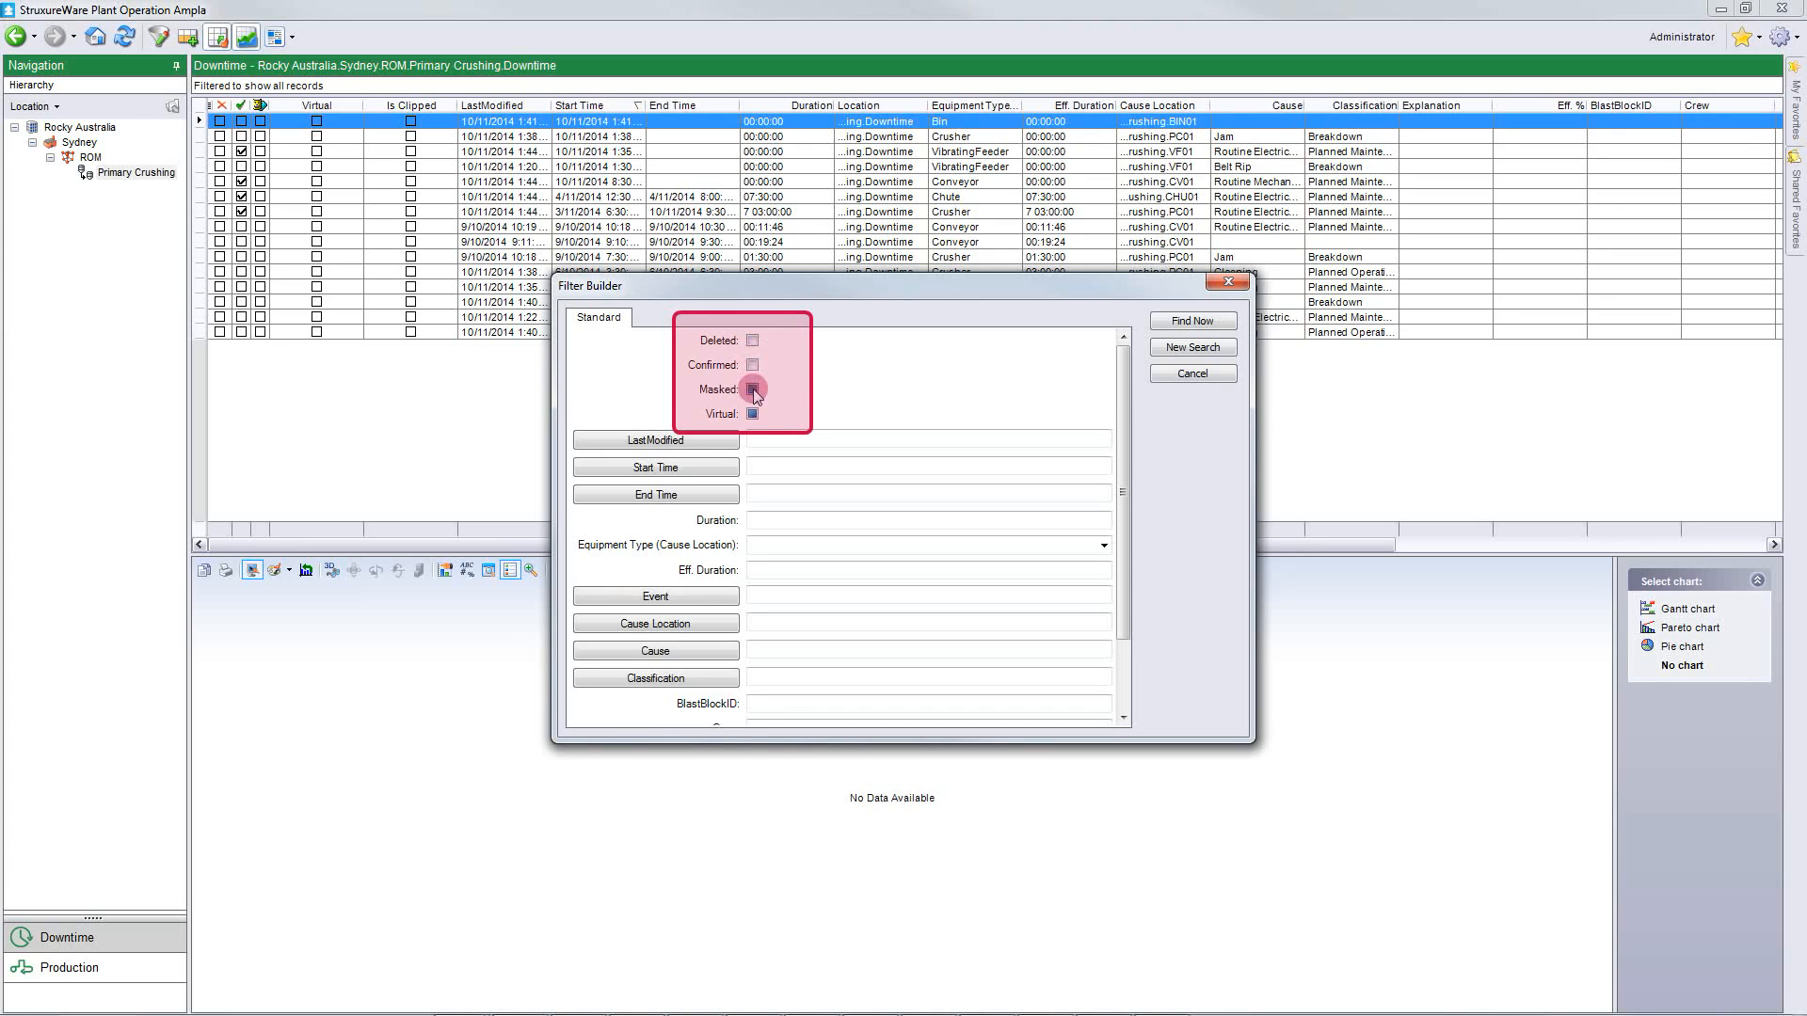
{"action": "left_click", "coordinate": [752, 413]}
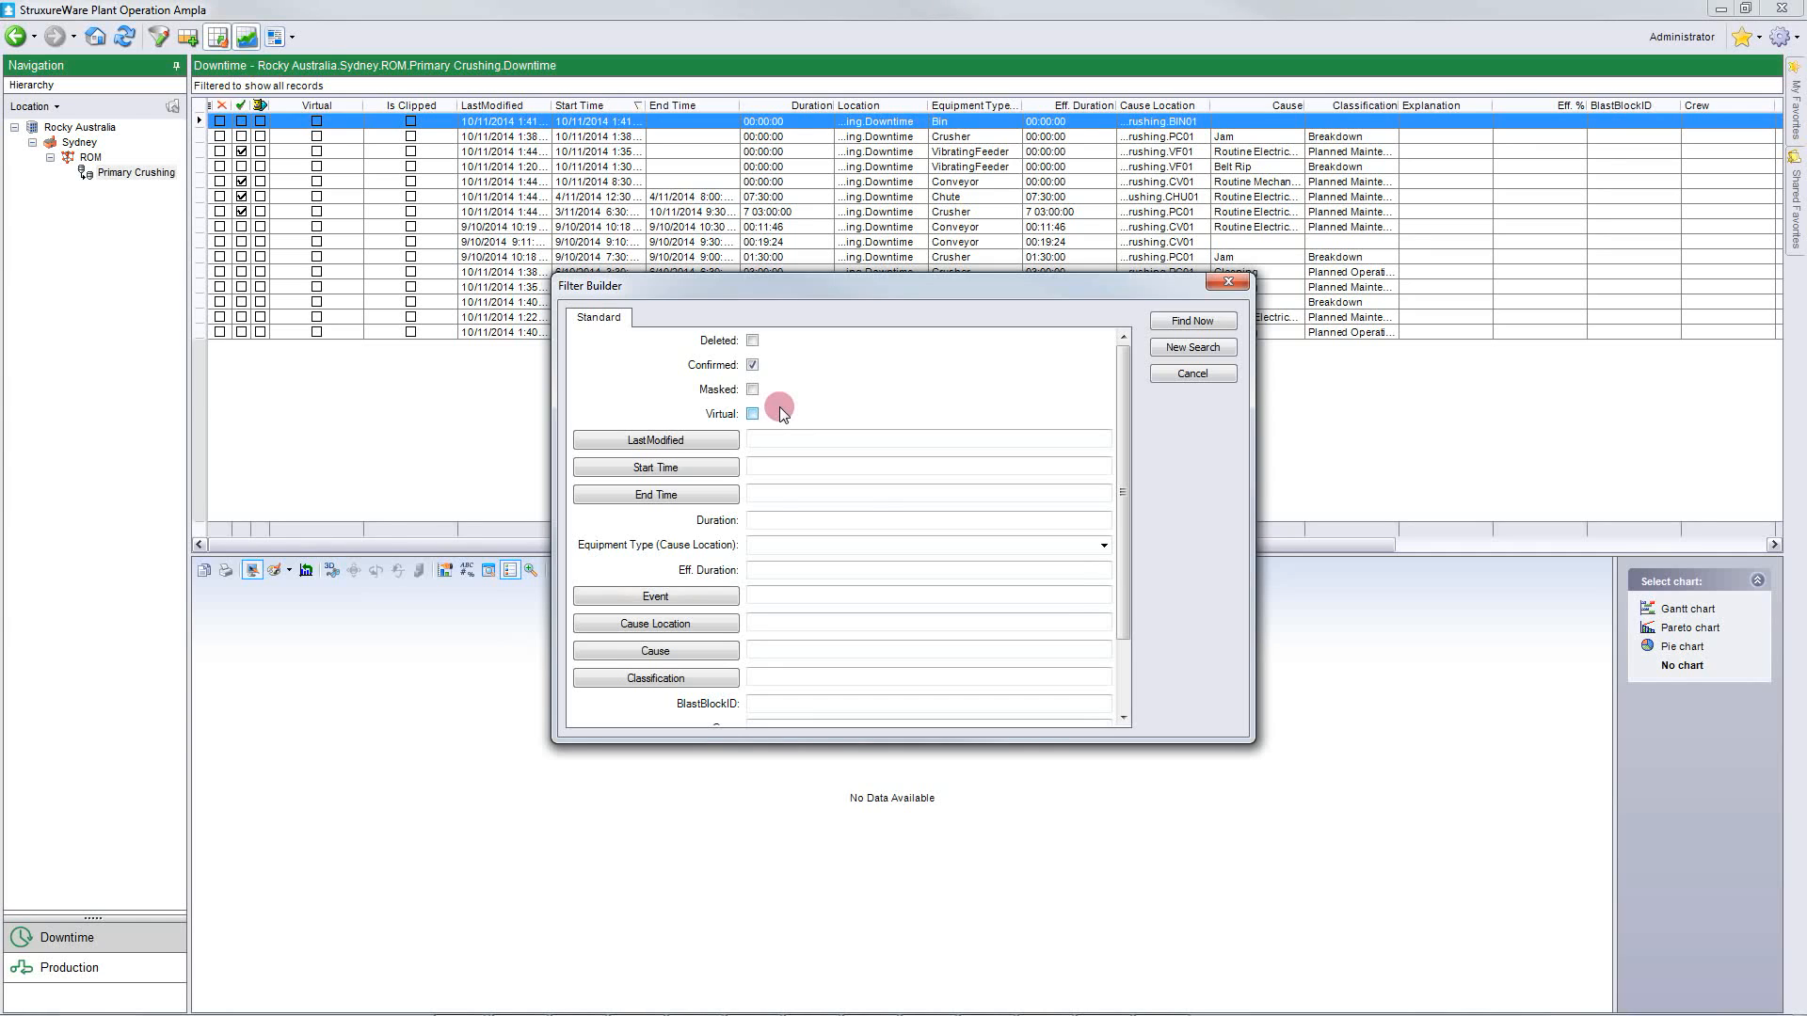
- Restrict the filter's LastModified field to custom dates starting 9/11/2014 and ending 11/11/2014
{"action": "left_click", "coordinate": [725, 440]}
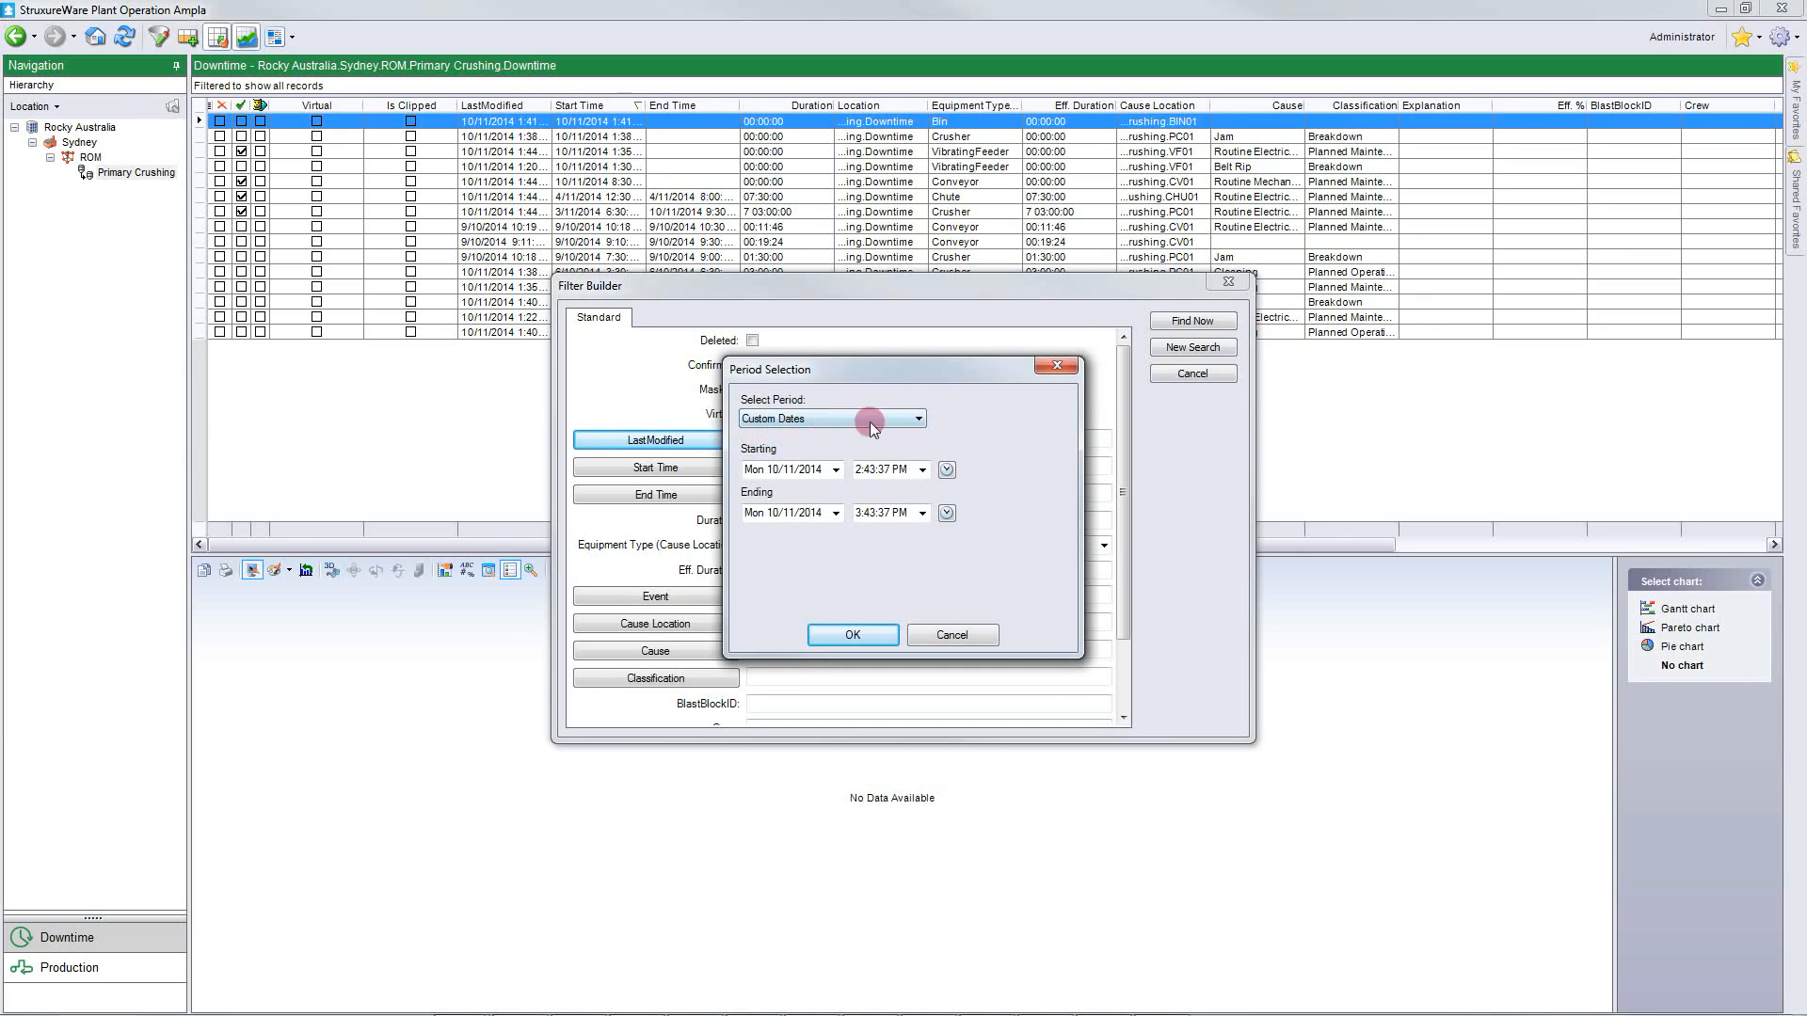
{"action": "left_click", "coordinate": [912, 419]}
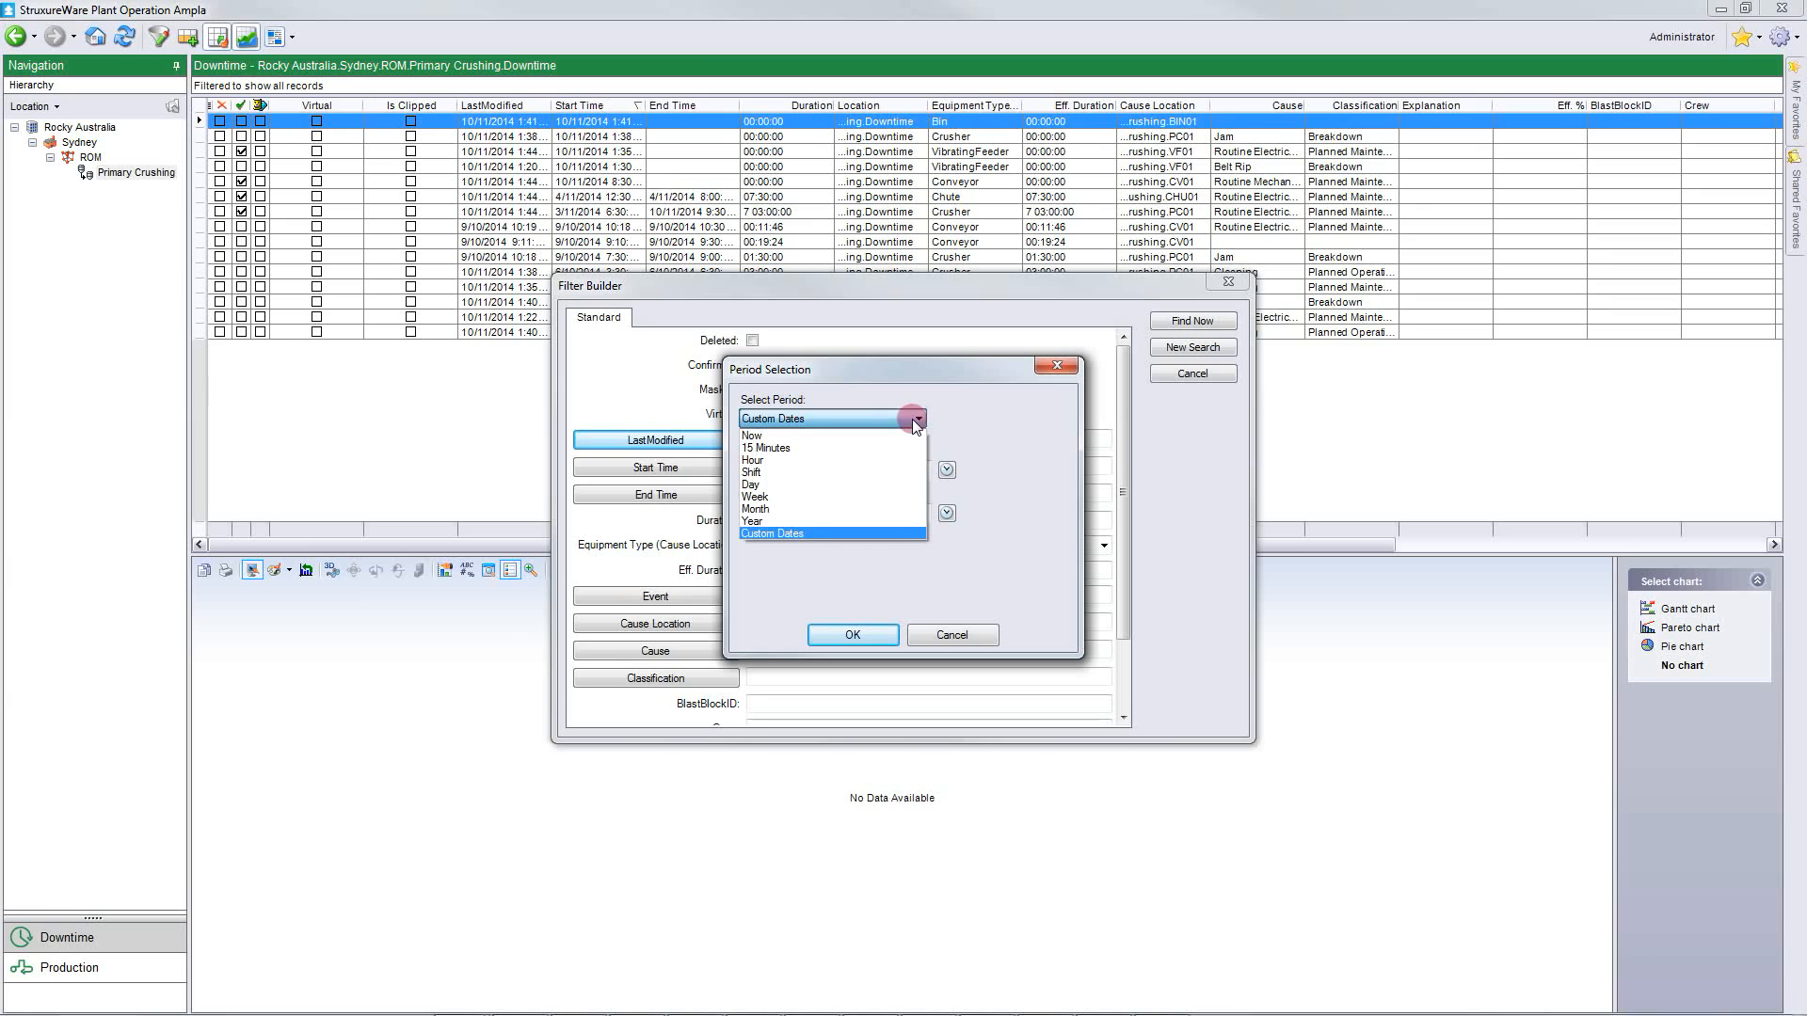
{"action": "left_click", "coordinate": [900, 533]}
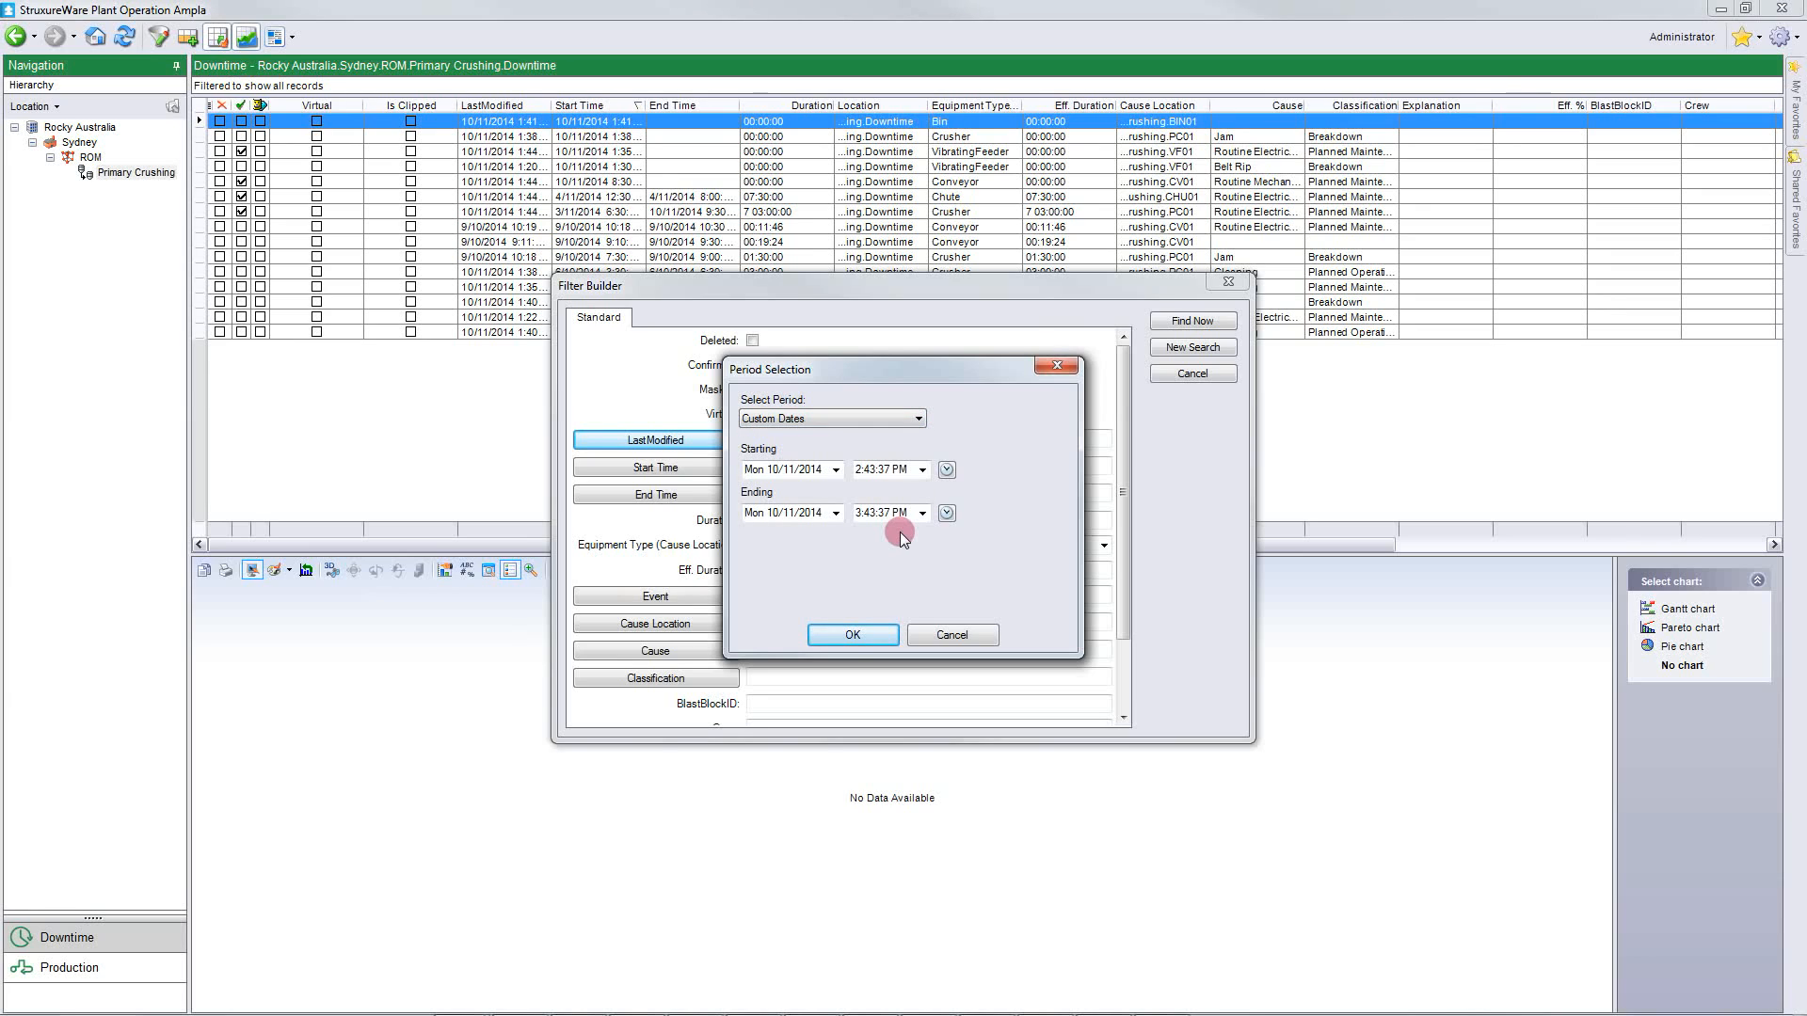
{"action": "left_click", "coordinate": [835, 469]}
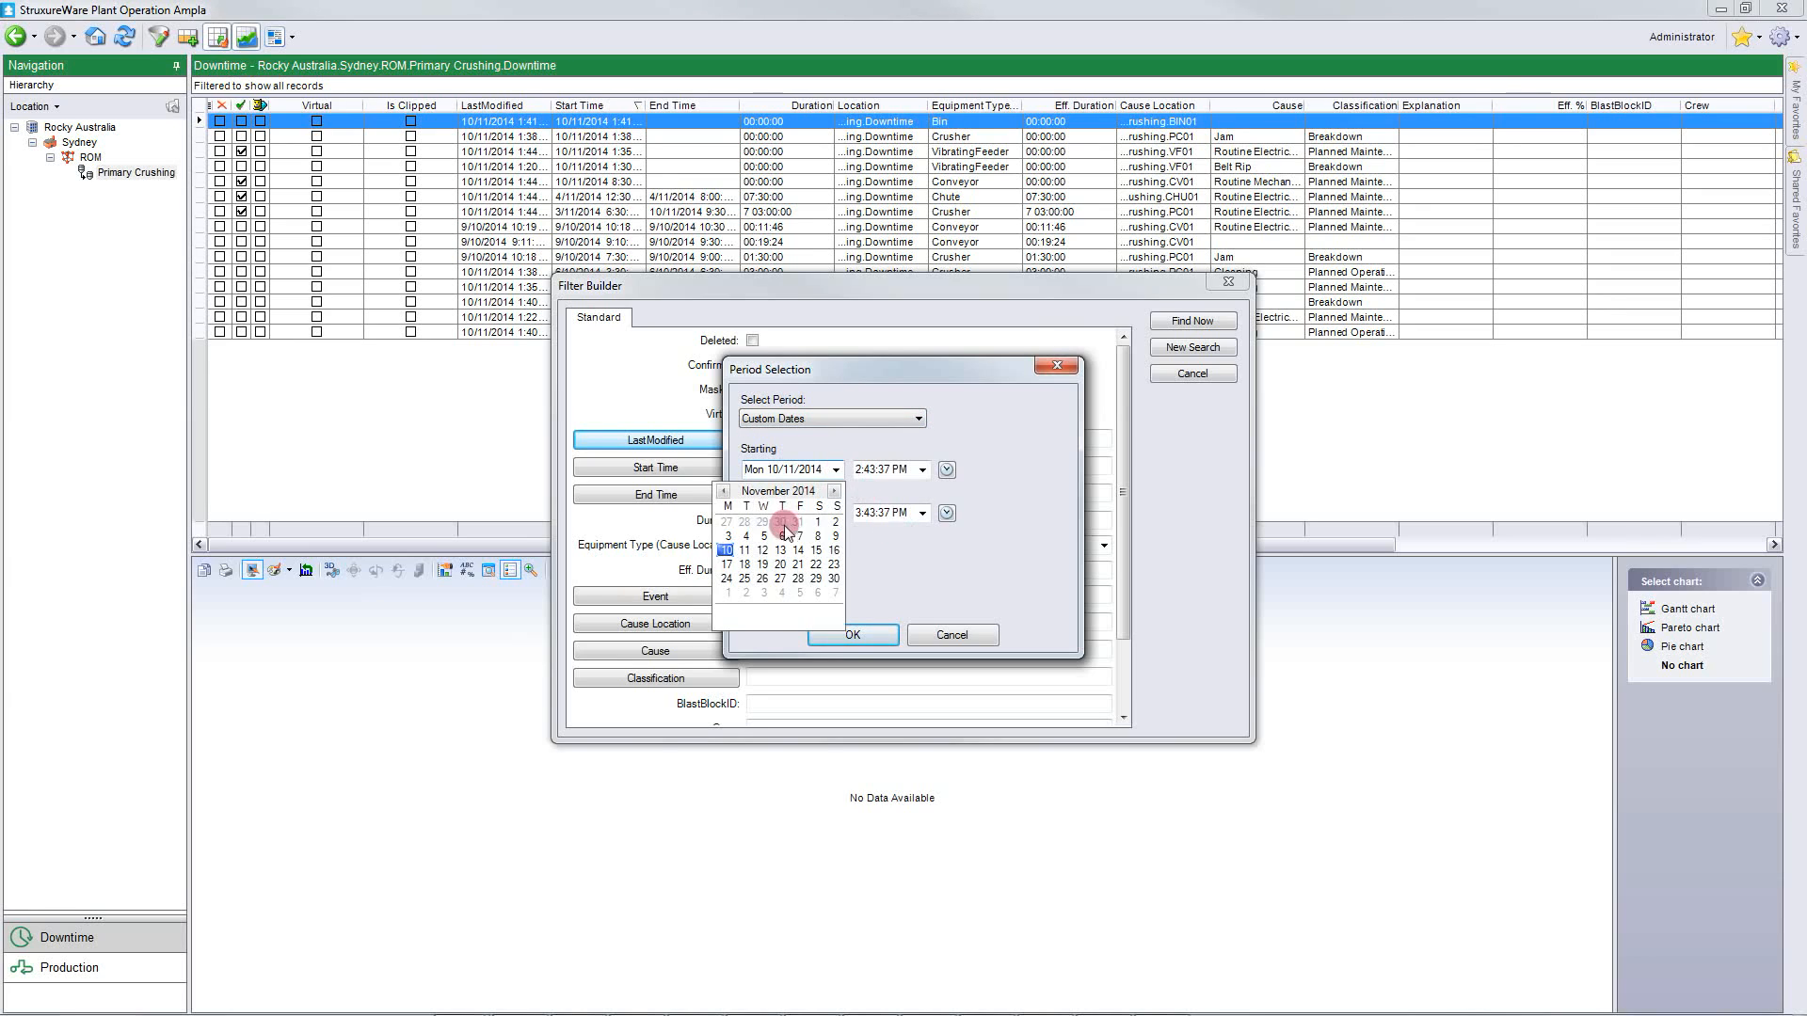
{"action": "left_click", "coordinate": [832, 533]}
{"action": "left_click", "coordinate": [836, 513]}
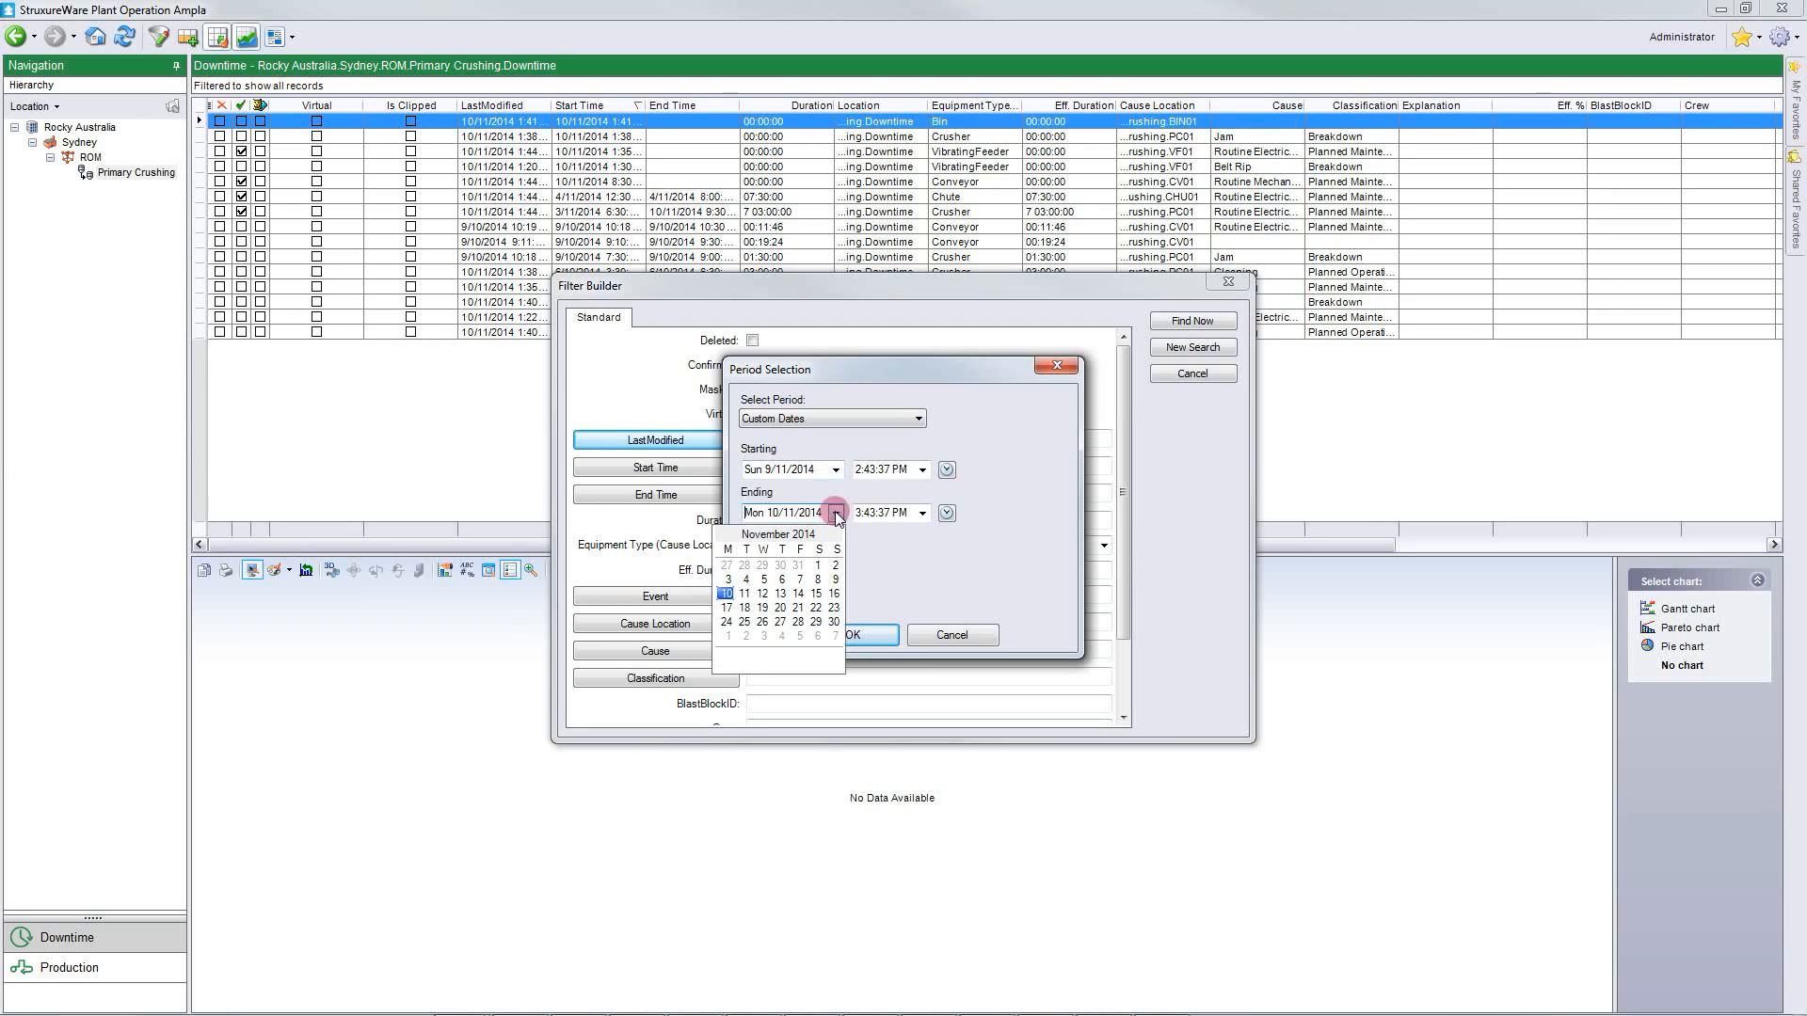
{"action": "left_click", "coordinate": [749, 593]}
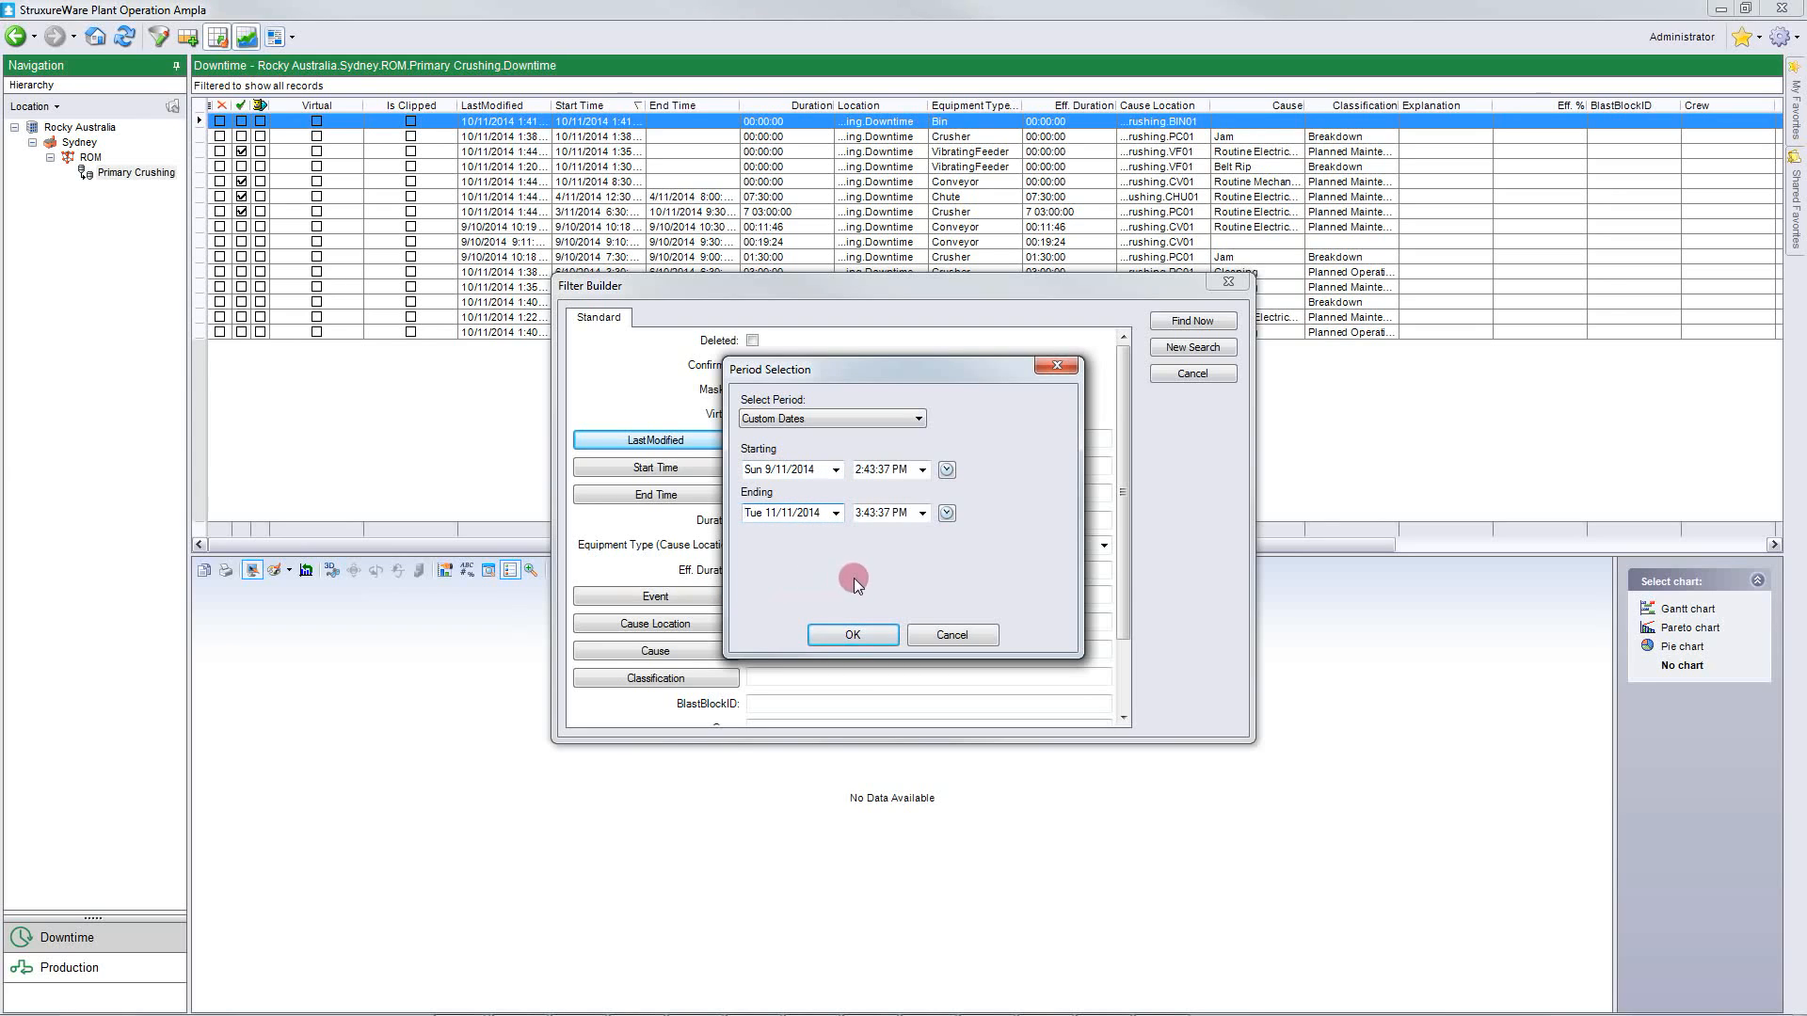
{"action": "left_click", "coordinate": [850, 635]}
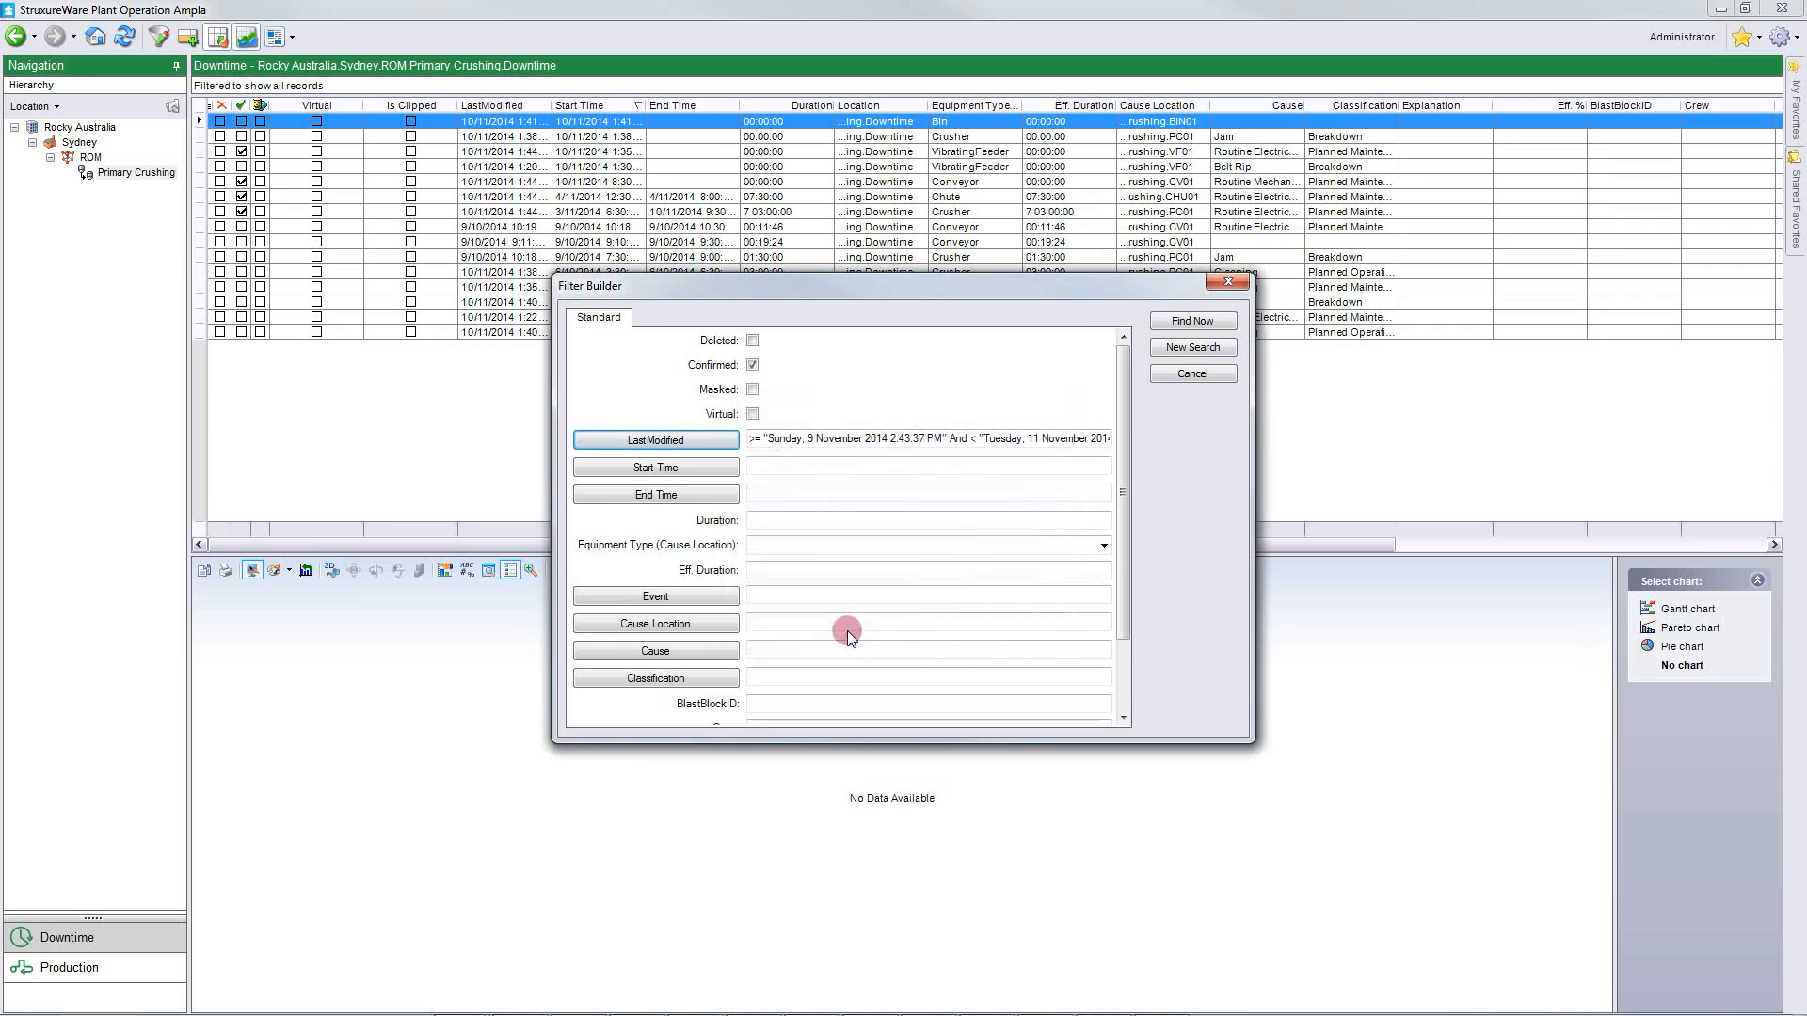
- Set the filter's Cause Location to CV01, VF01 and CHU01 under Sydney, ROM, Primary Crushing
{"action": "left_click", "coordinate": [692, 625]}
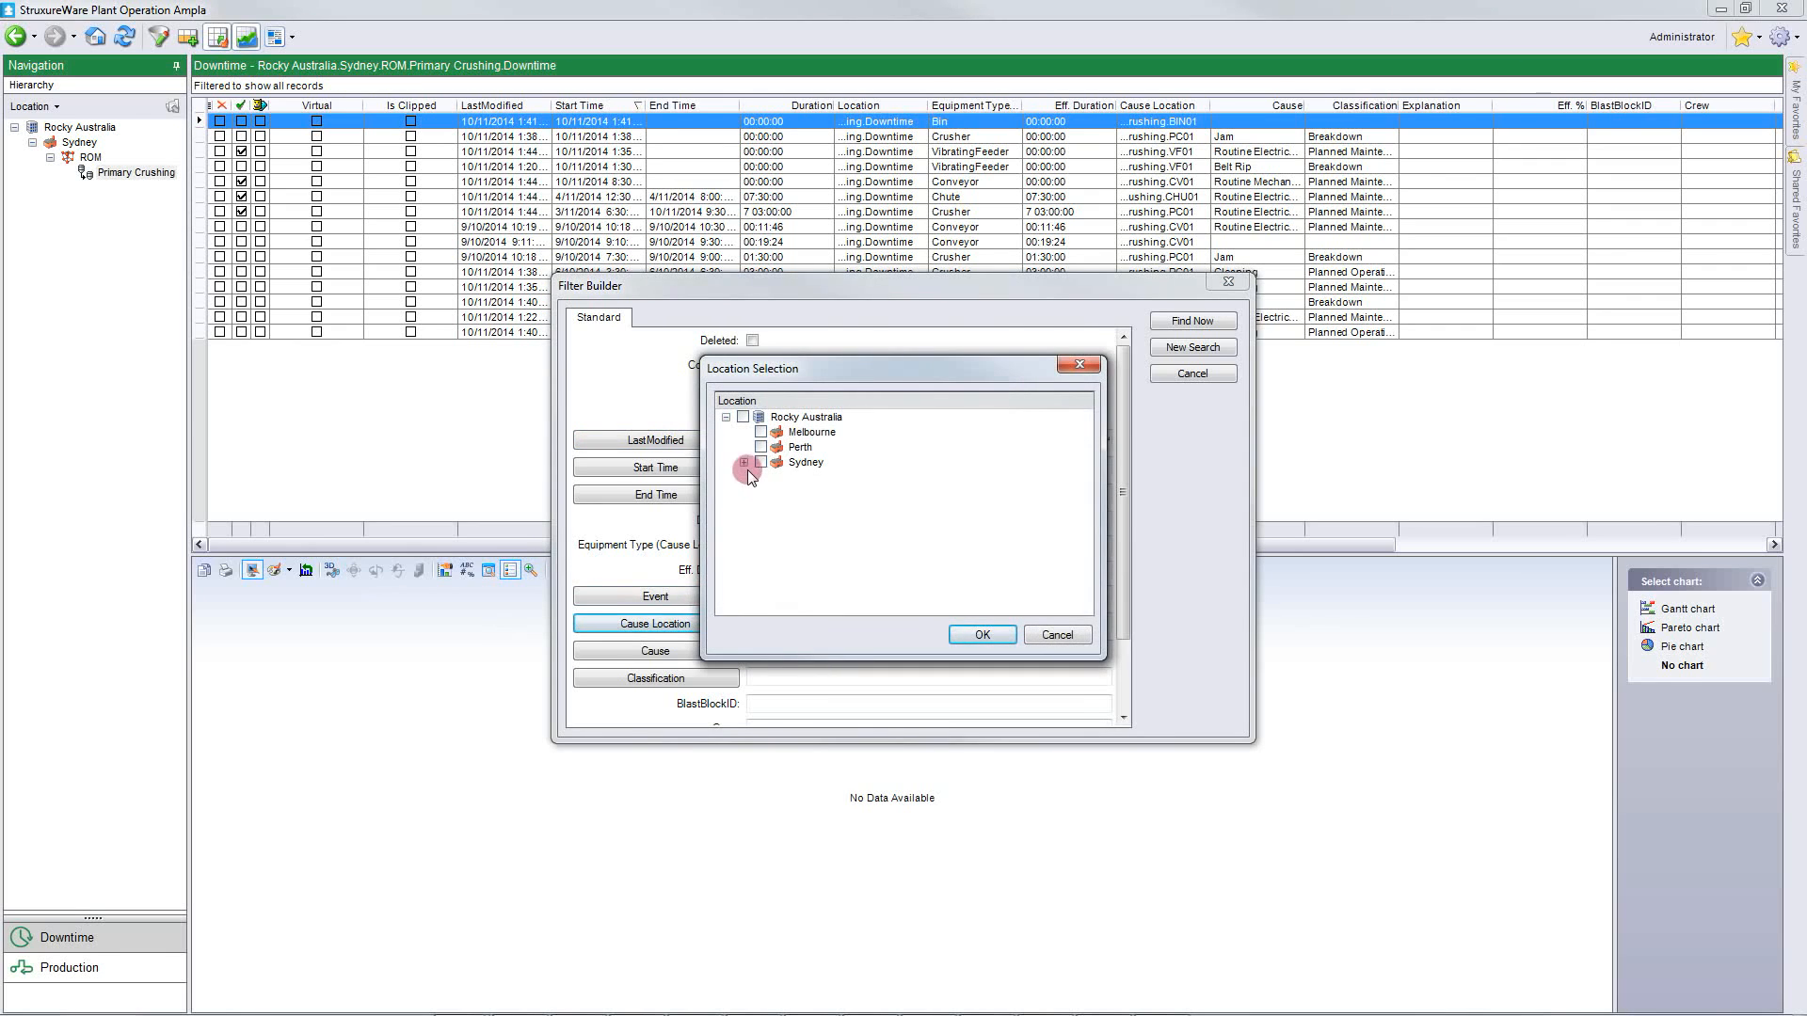
{"action": "left_click", "coordinate": [743, 463]}
{"action": "left_click", "coordinate": [762, 478]}
{"action": "left_click", "coordinate": [779, 493]}
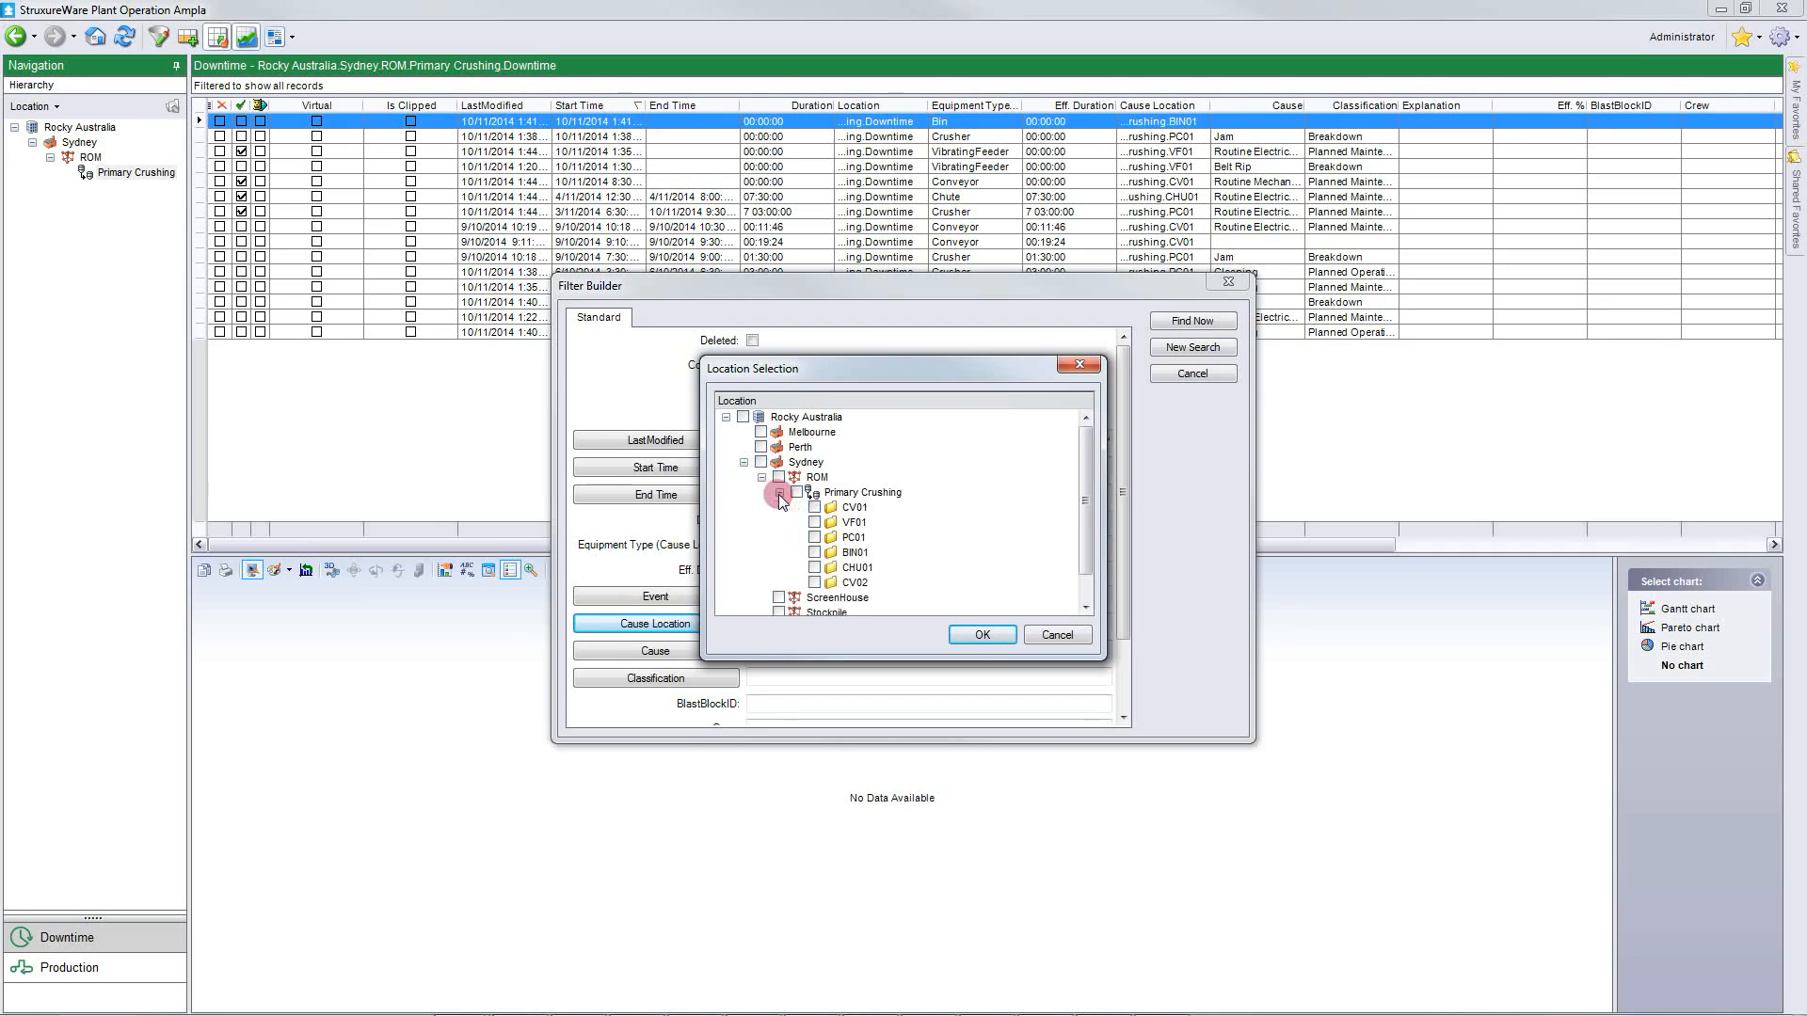
{"action": "left_click", "coordinate": [815, 507]}
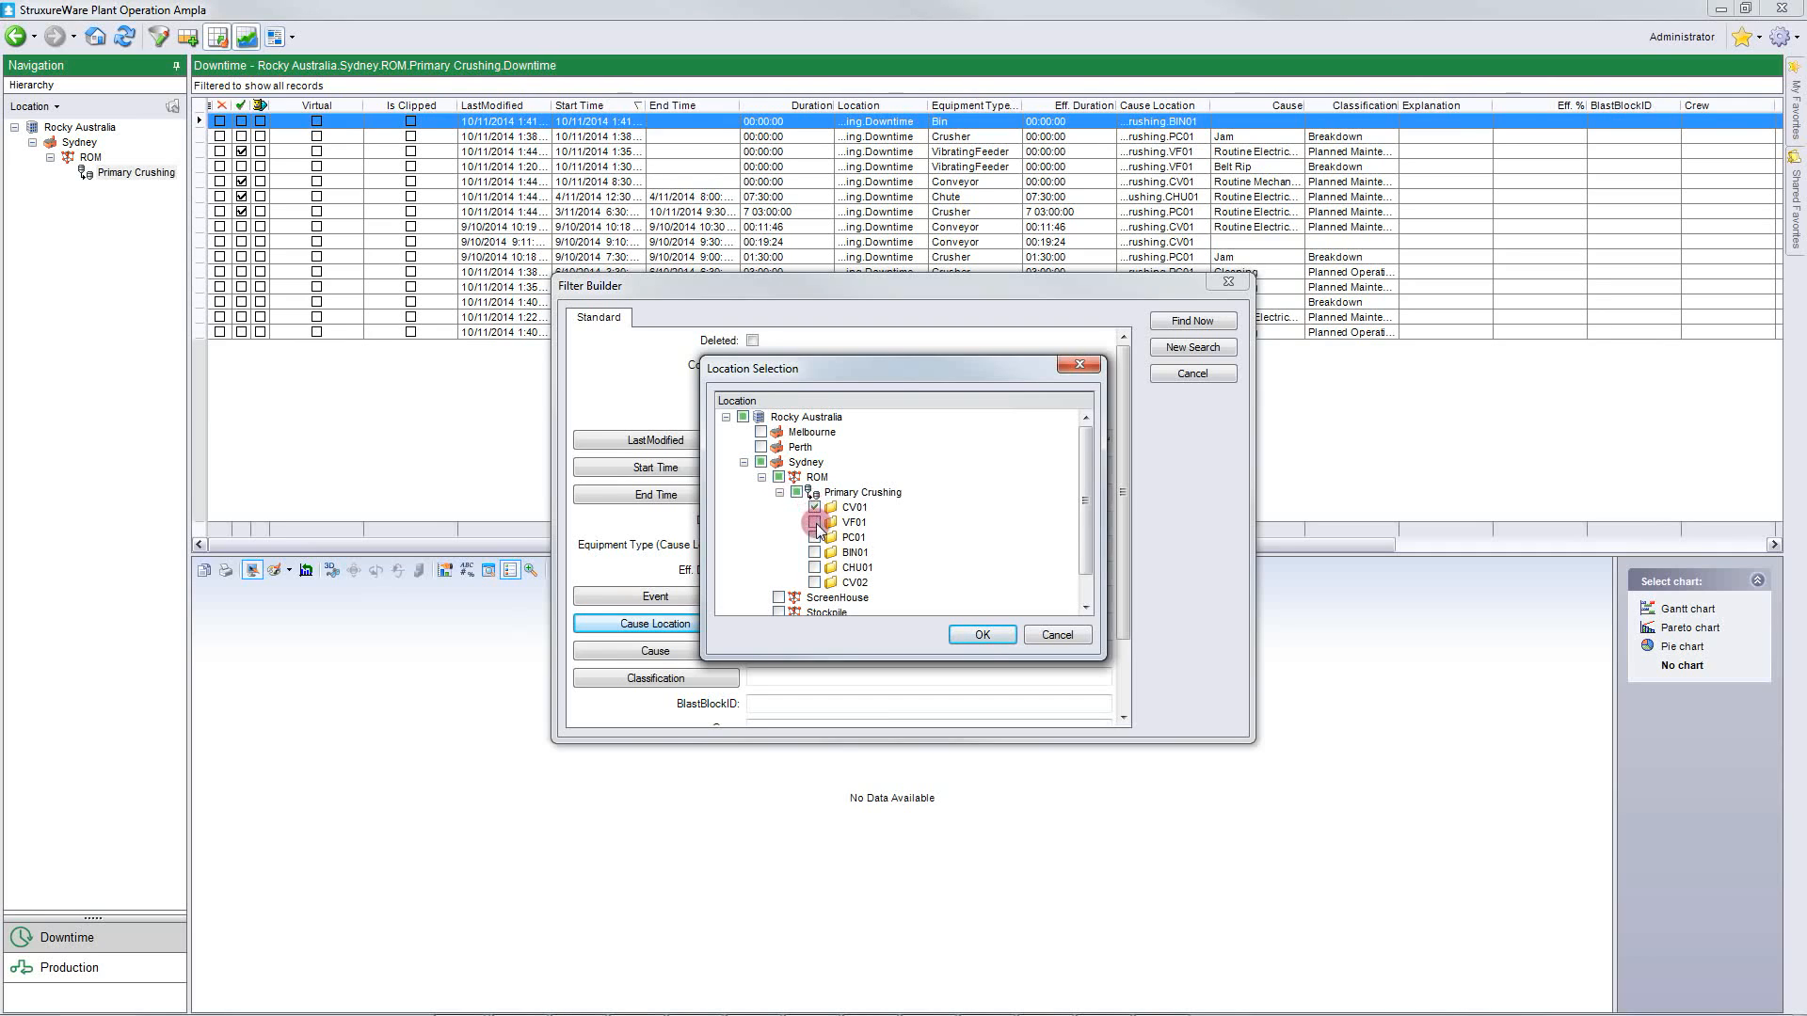
{"action": "left_click", "coordinate": [815, 522]}
{"action": "left_click", "coordinate": [981, 636]}
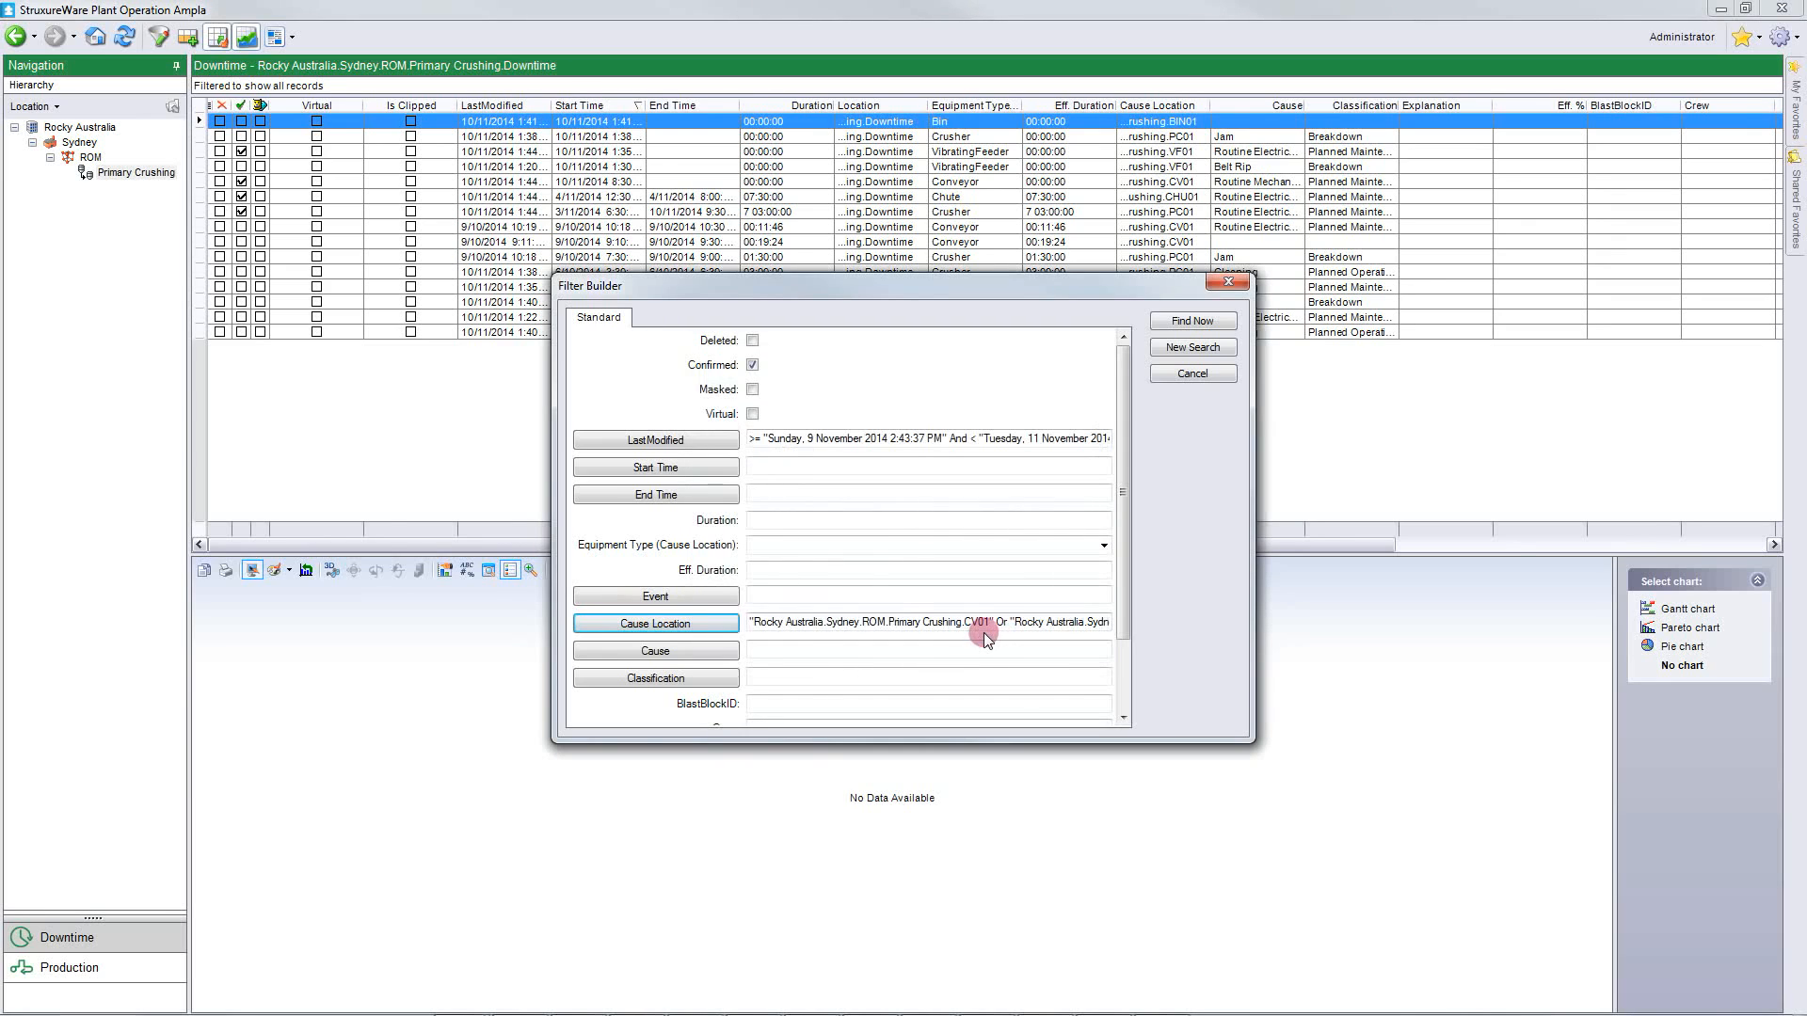
- Set the filter's Cause to Routine Electrical Maintenance and Routine Mechanical Maintenance
{"action": "left_click", "coordinate": [731, 656]}
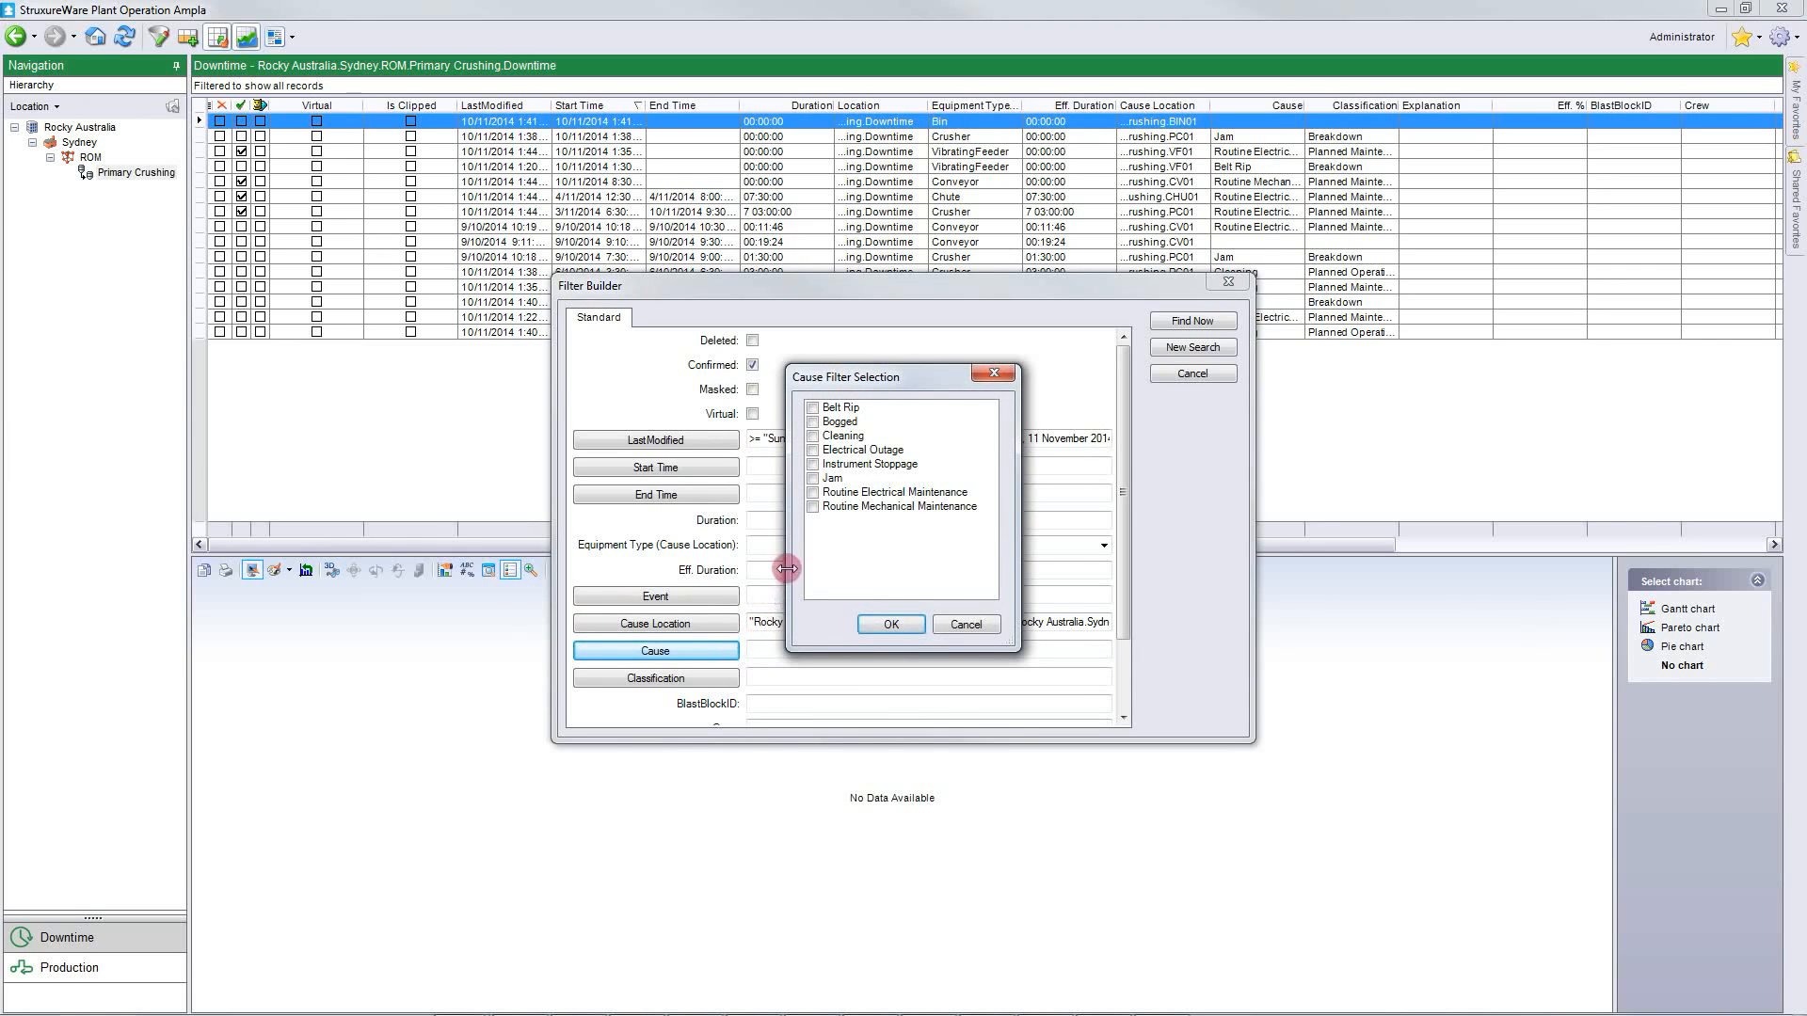
{"action": "left_click", "coordinate": [812, 493]}
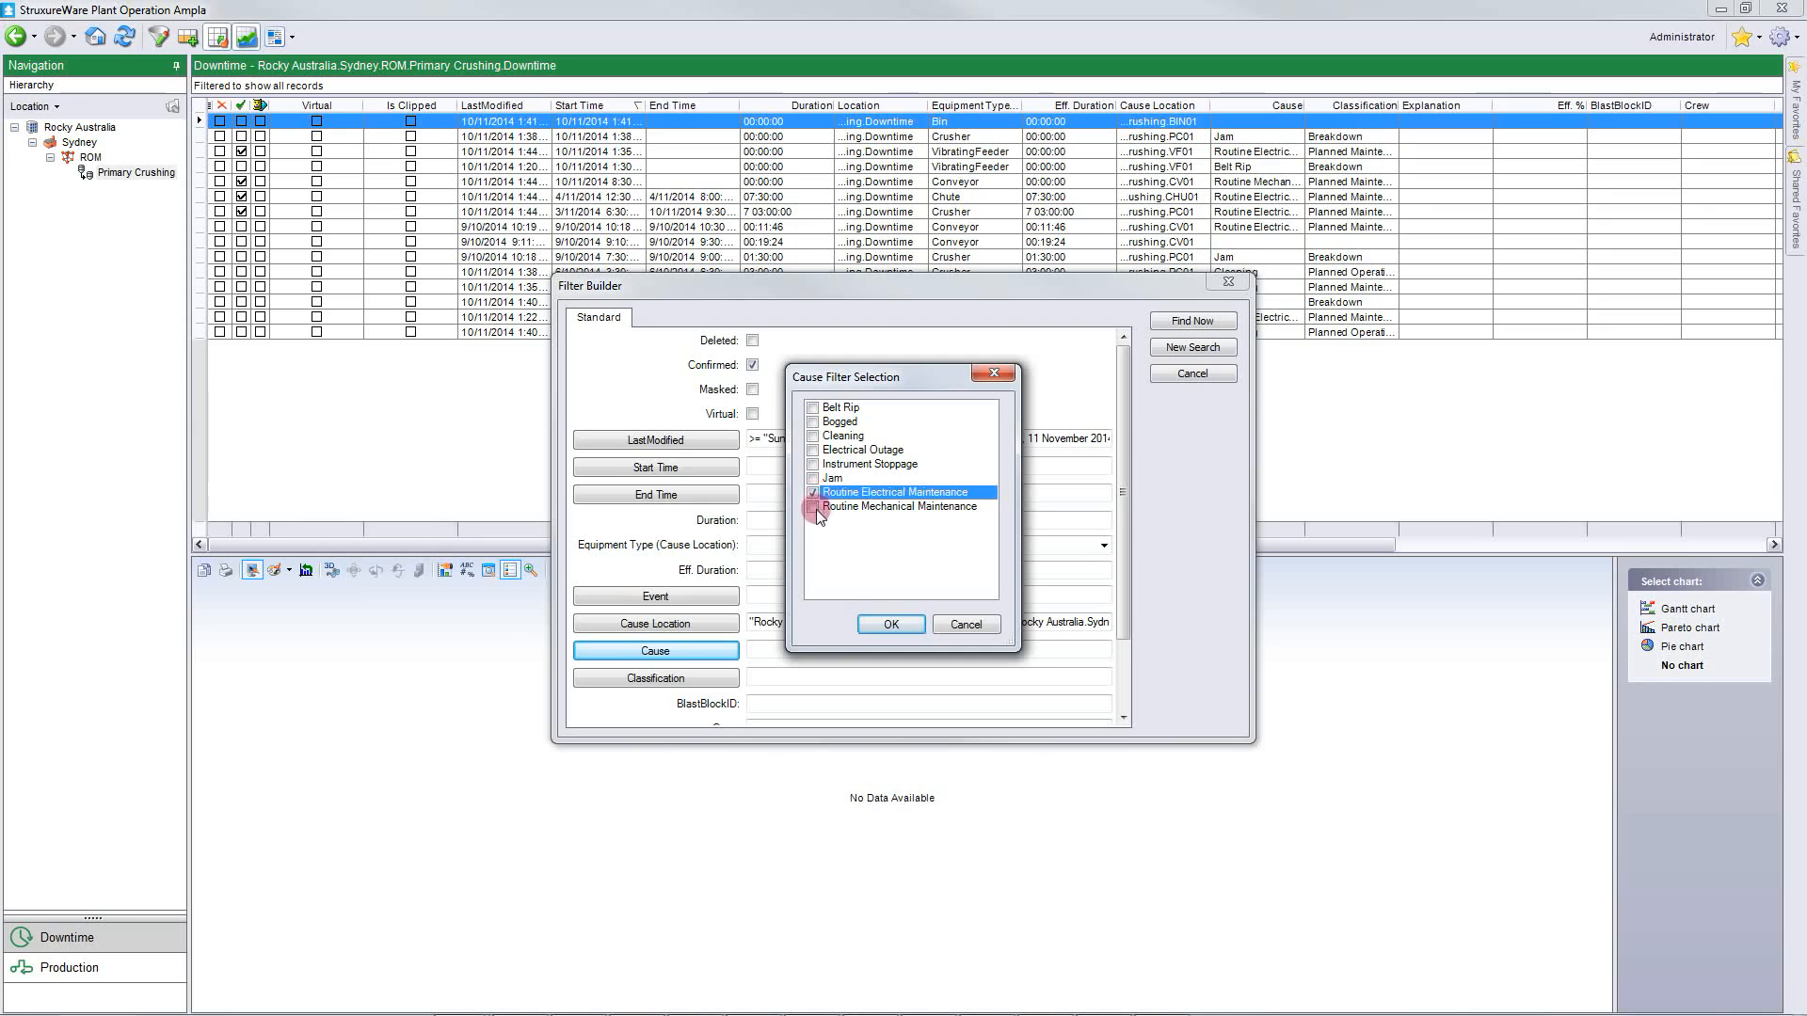
{"action": "left_click", "coordinate": [813, 507]}
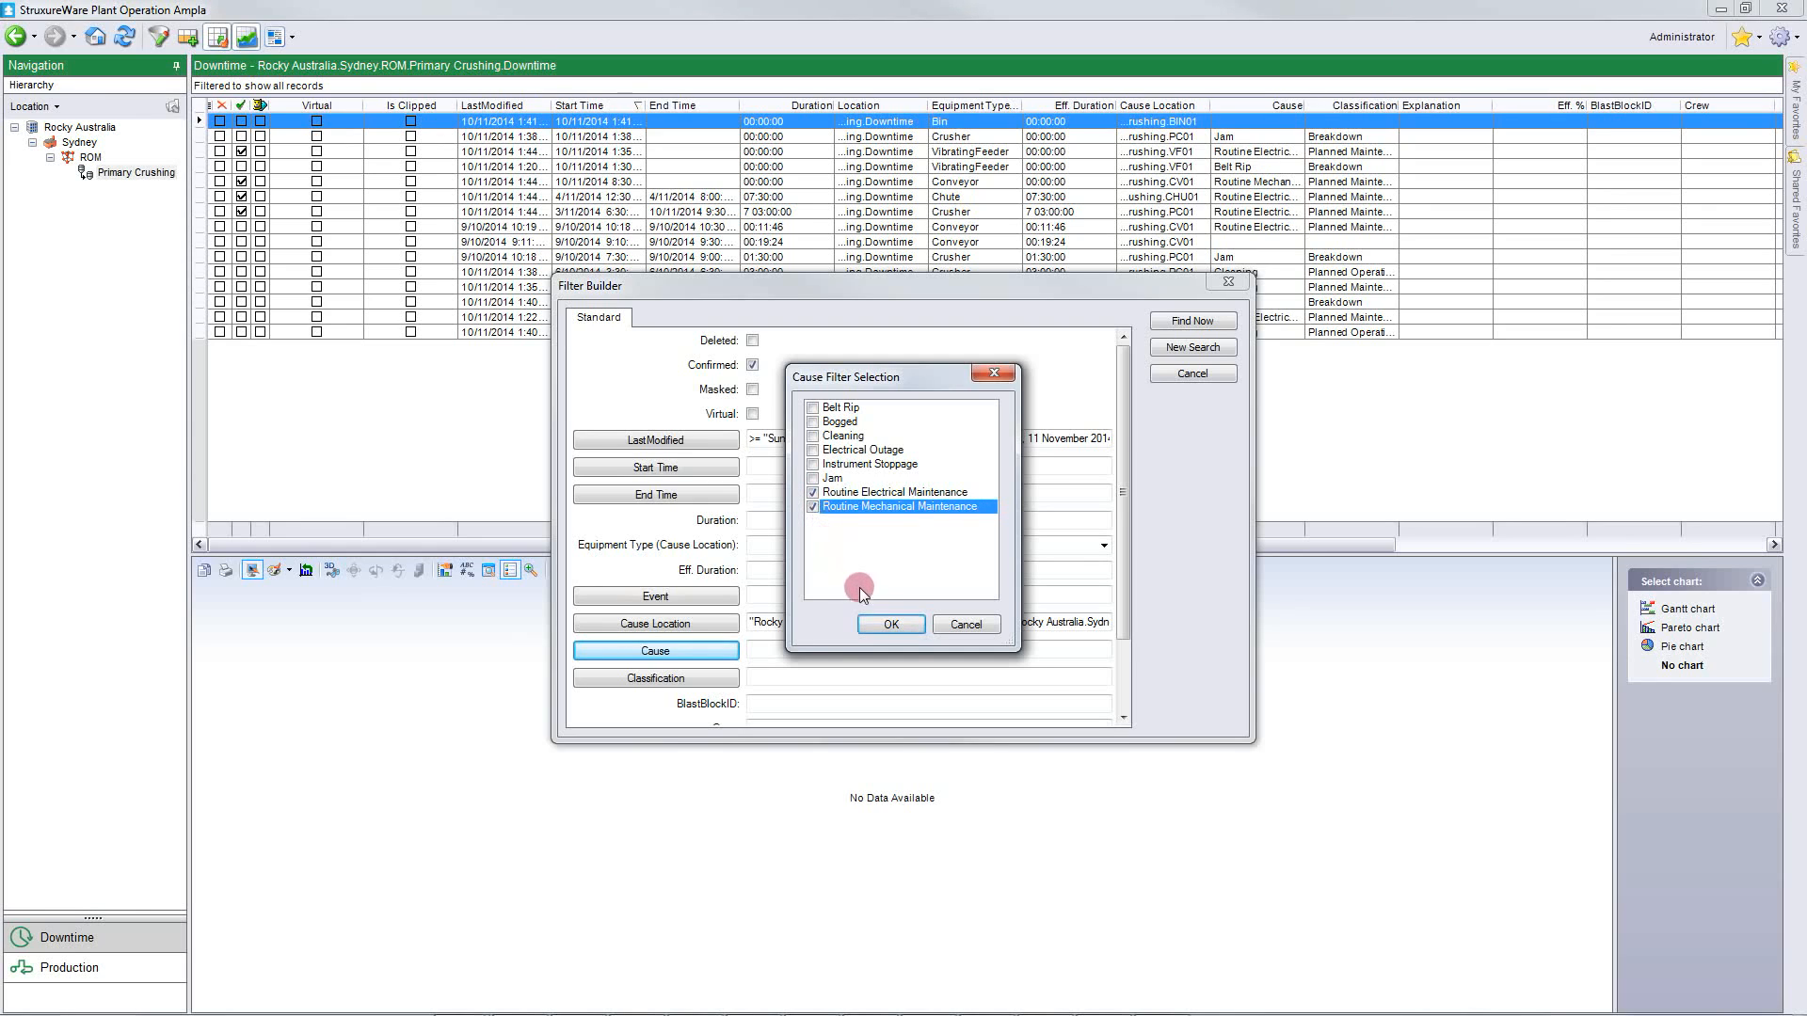
{"action": "left_click", "coordinate": [890, 624]}
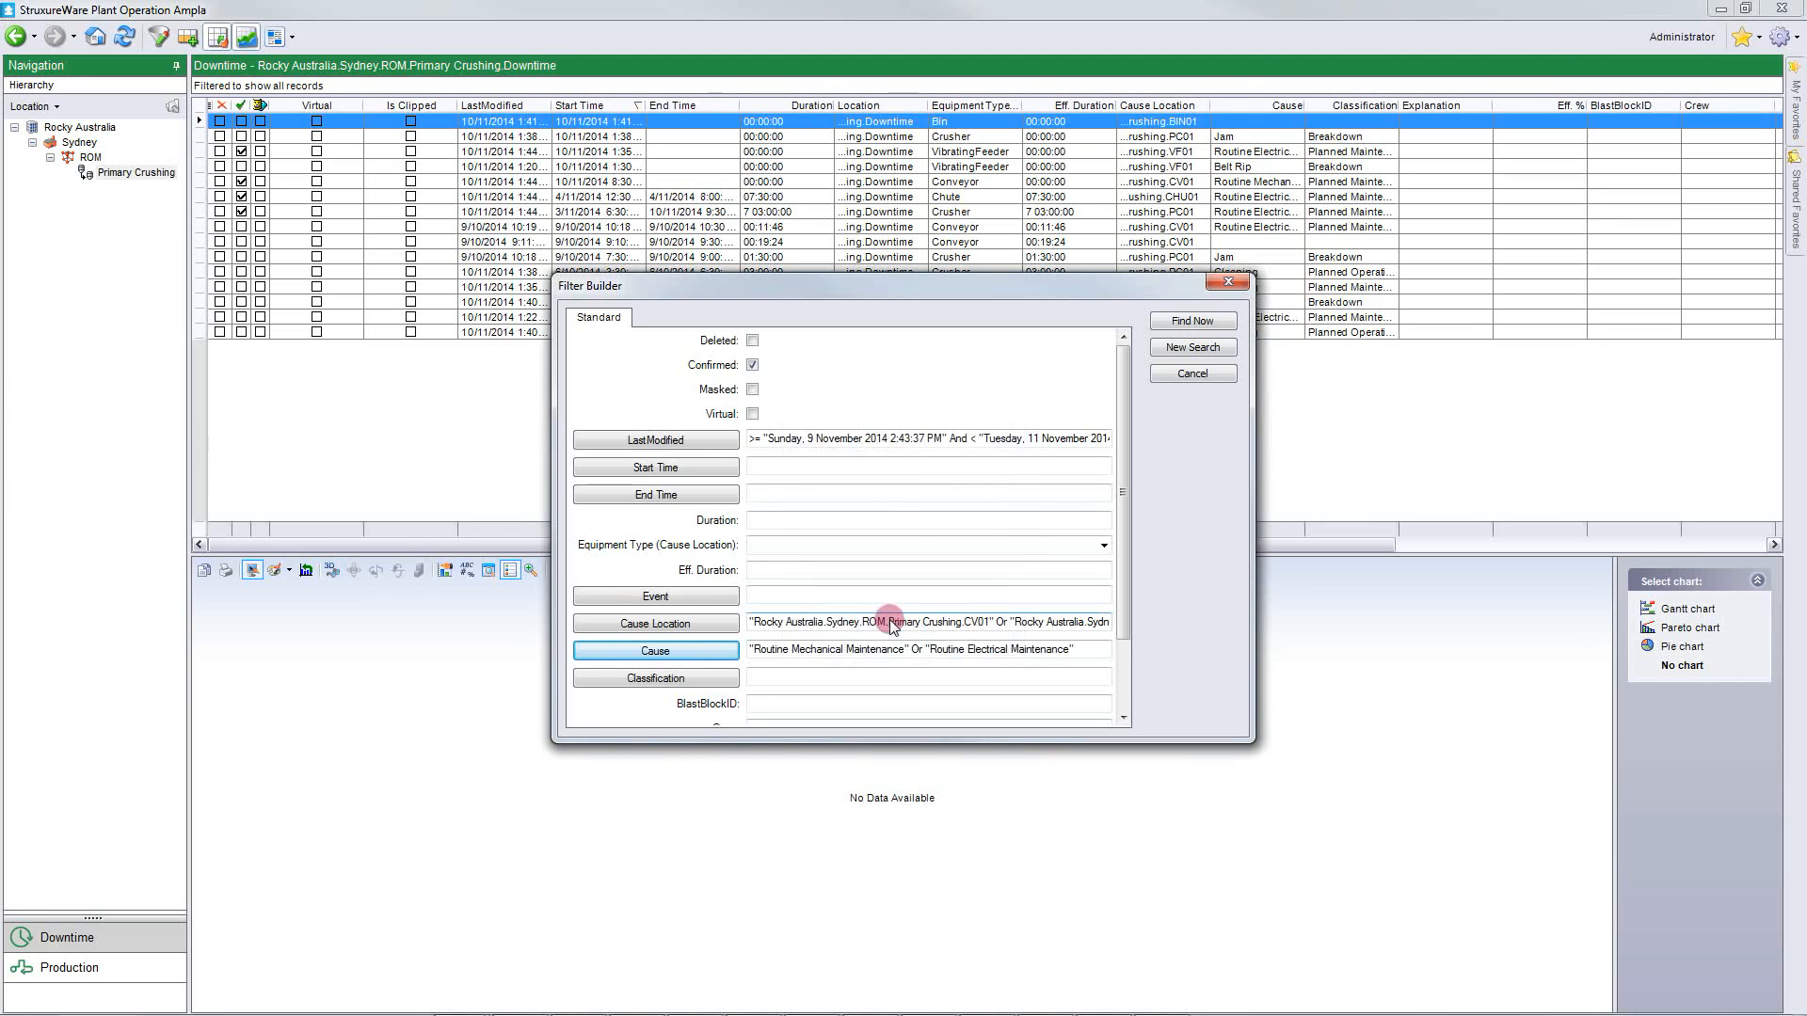
- Set the filter's Classification to Planned Maintenance and run the search
{"action": "left_click", "coordinate": [727, 678]}
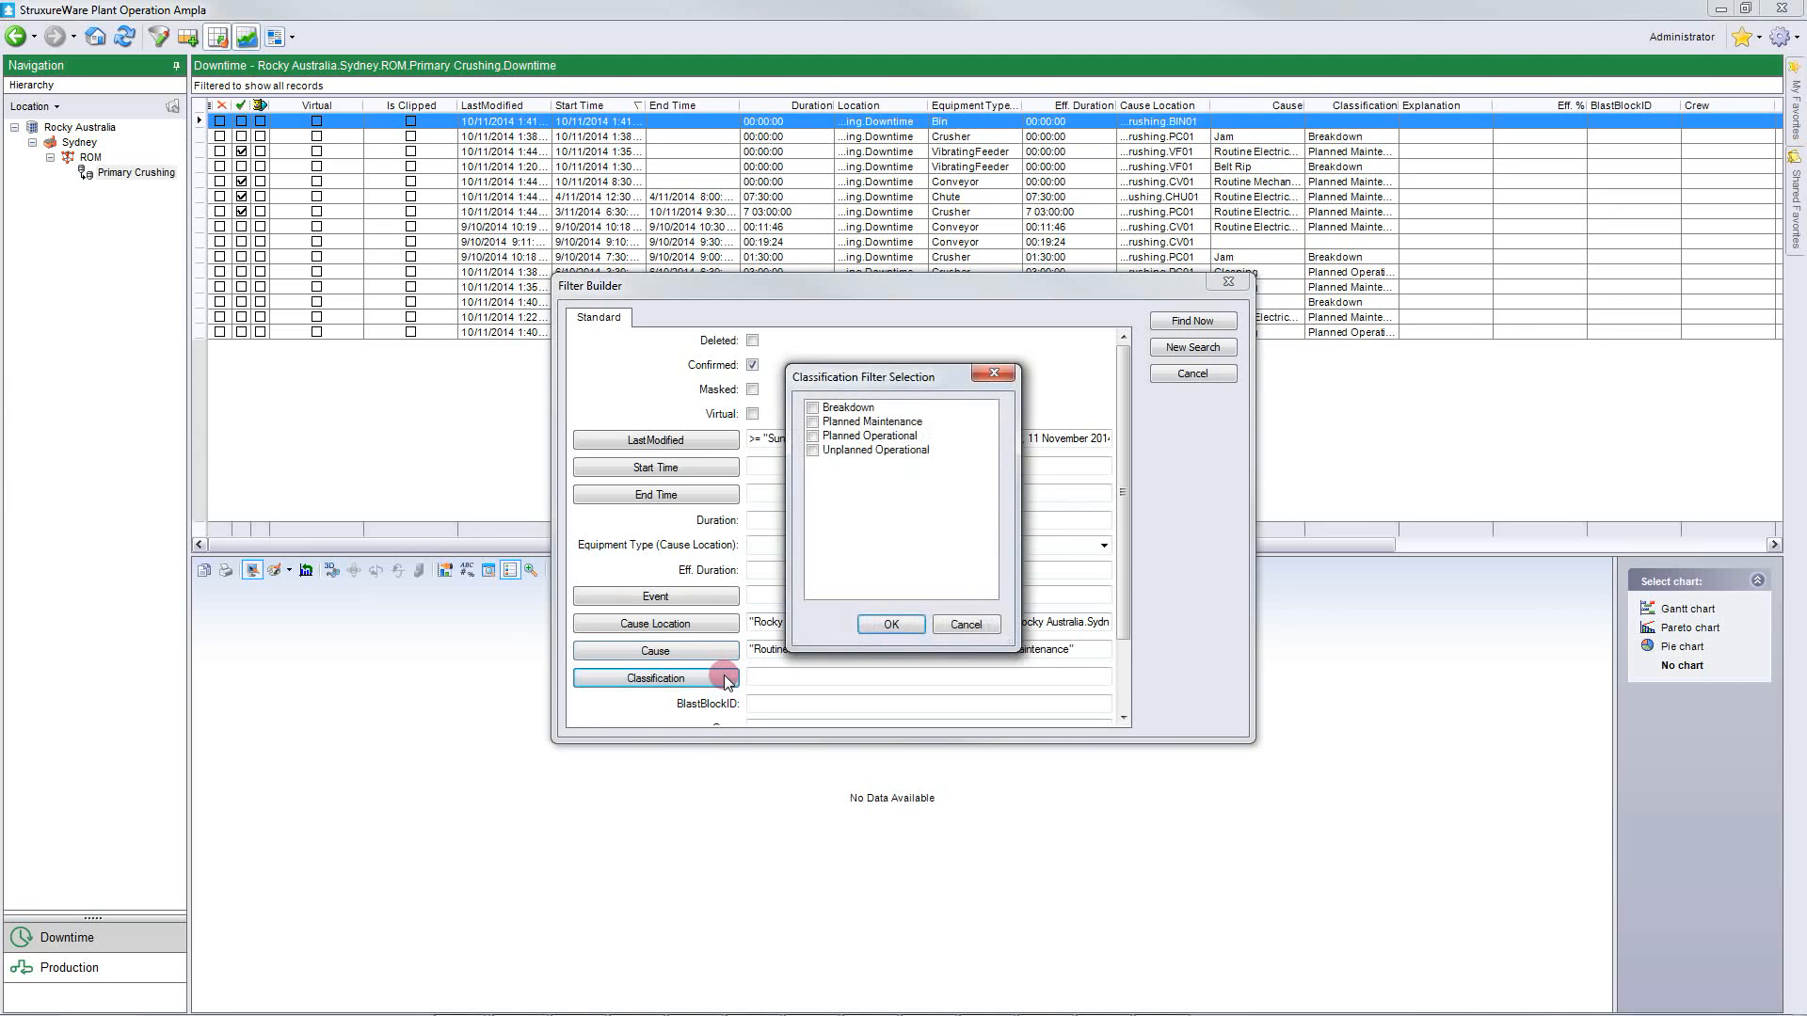
{"action": "left_click", "coordinate": [815, 425]}
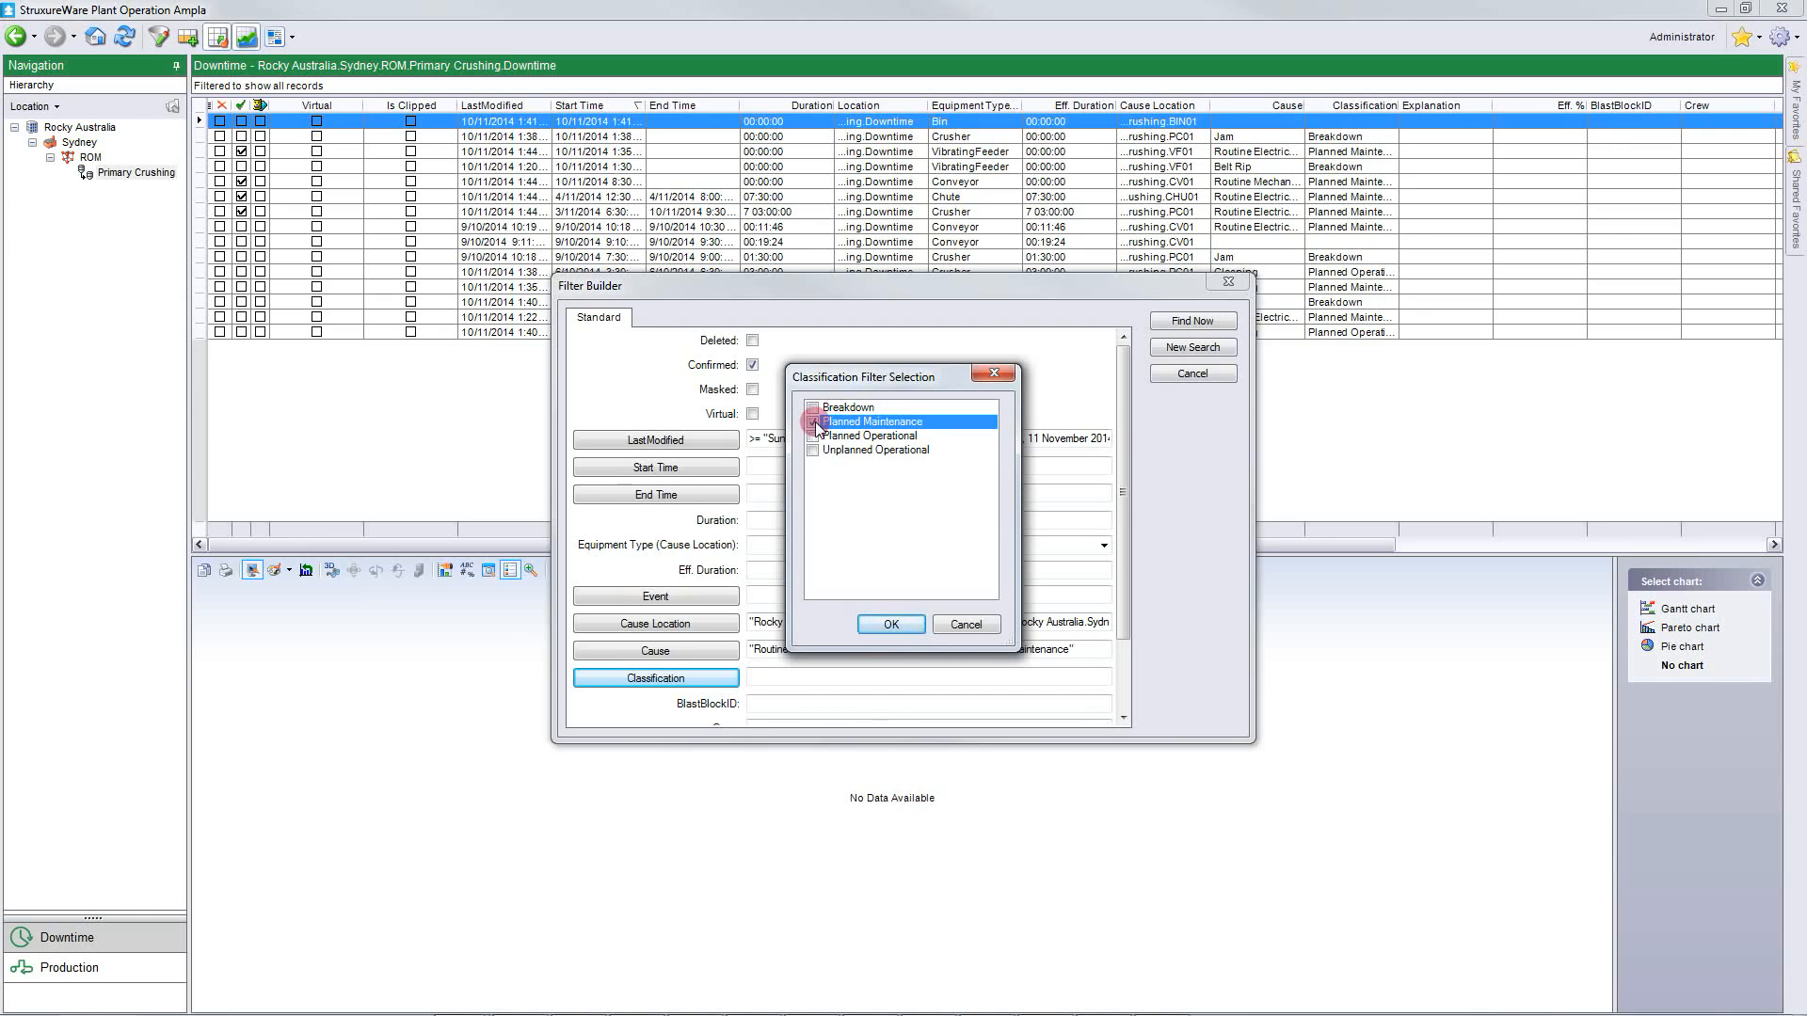
{"action": "left_click", "coordinate": [890, 624]}
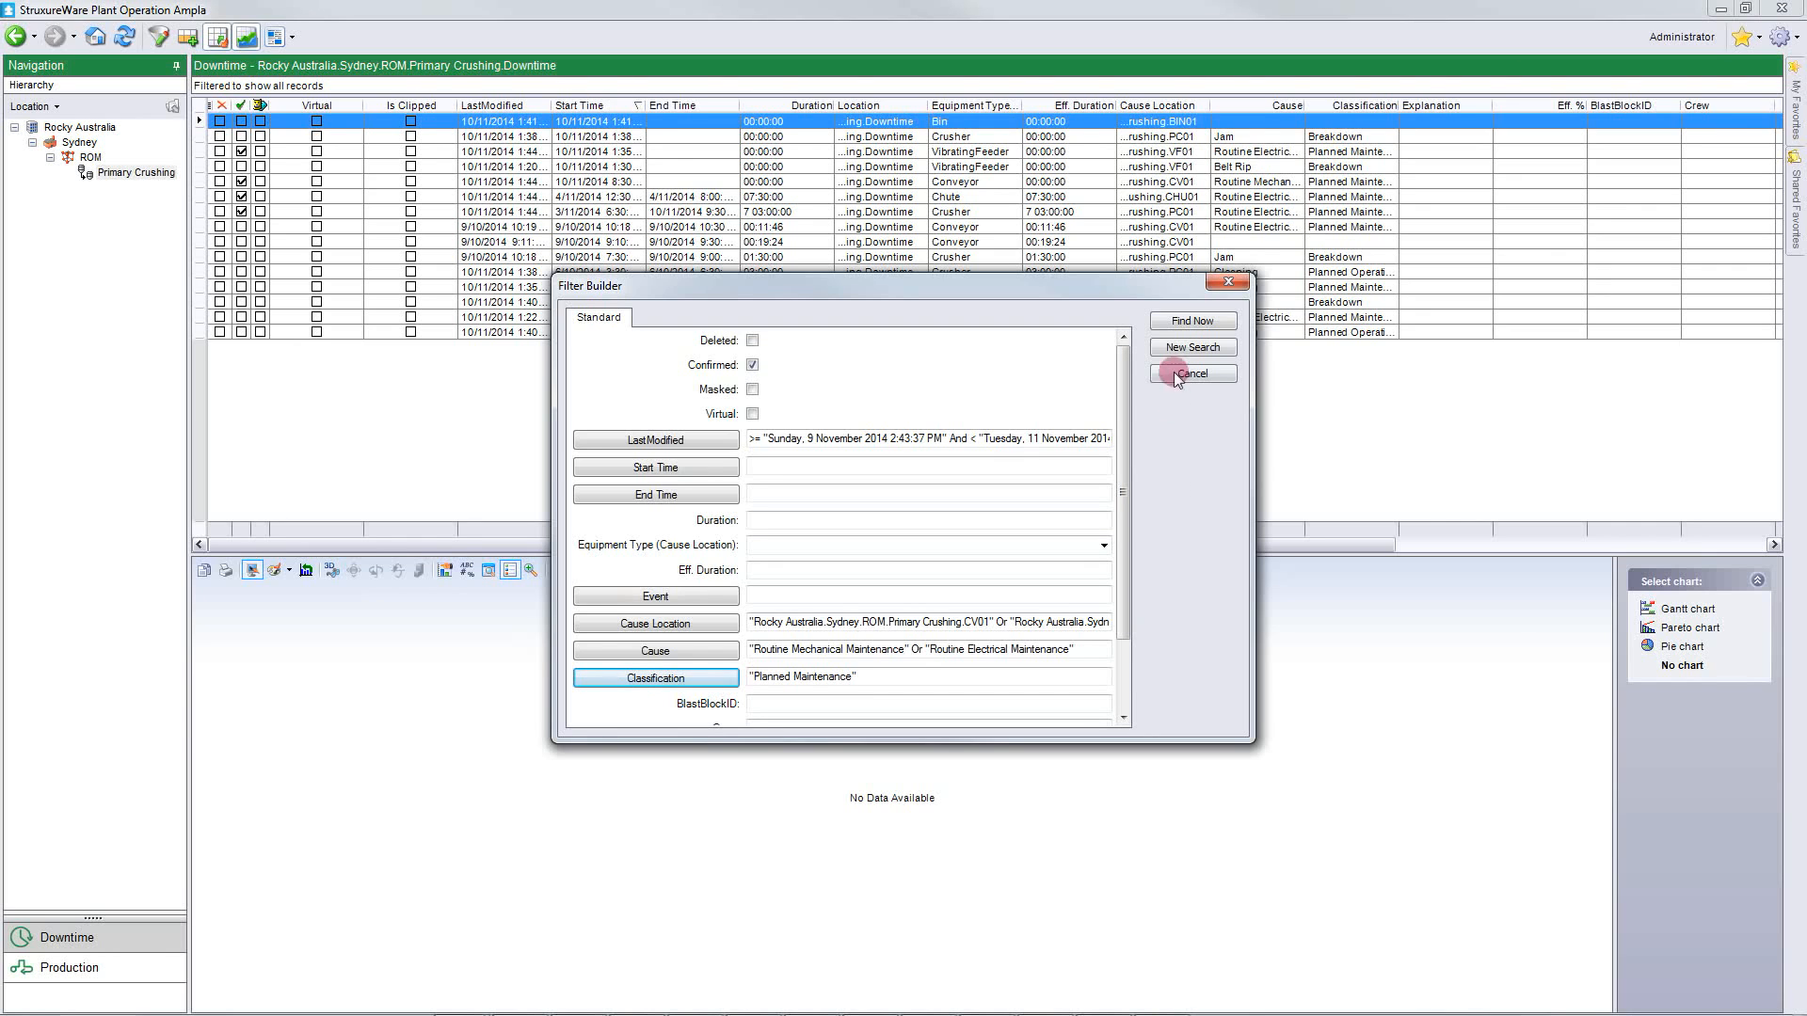
{"action": "left_click", "coordinate": [1155, 323]}
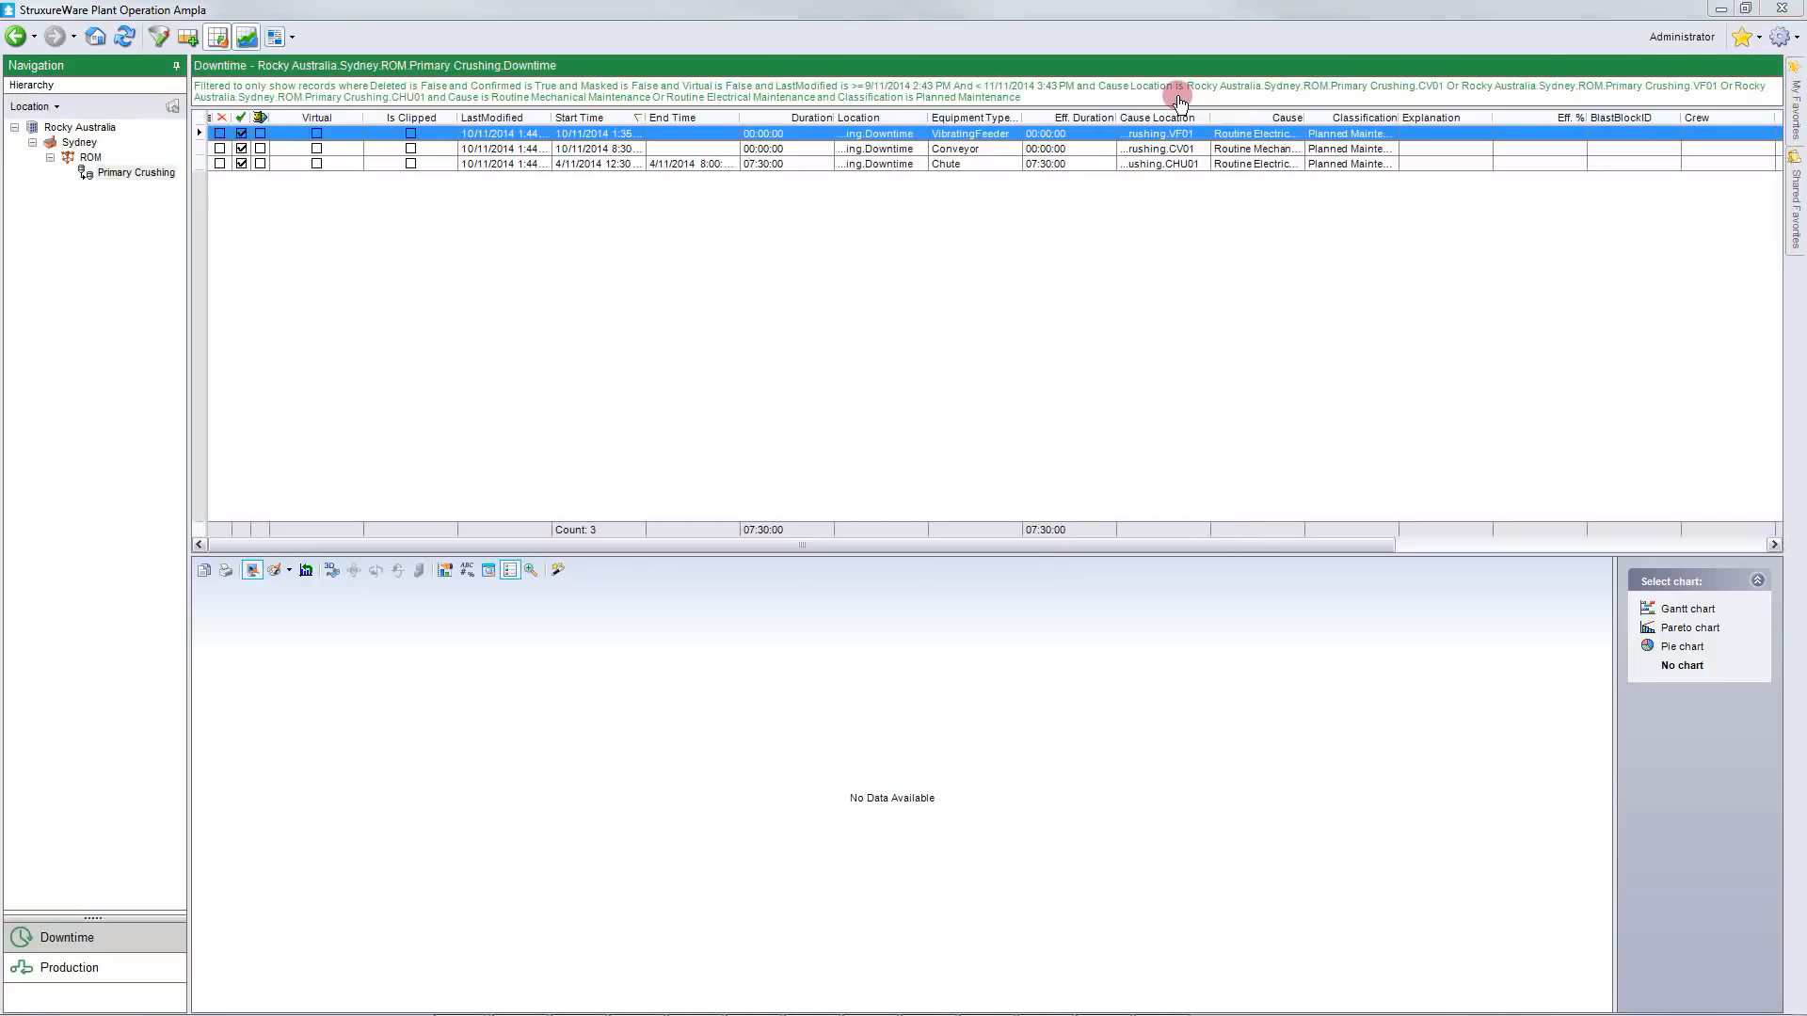
- Clear all downtime filter criteria, including the Current Hour sample period, and run the search for all records
{"action": "left_click", "coordinate": [1180, 101]}
{"action": "left_click", "coordinate": [1192, 347]}
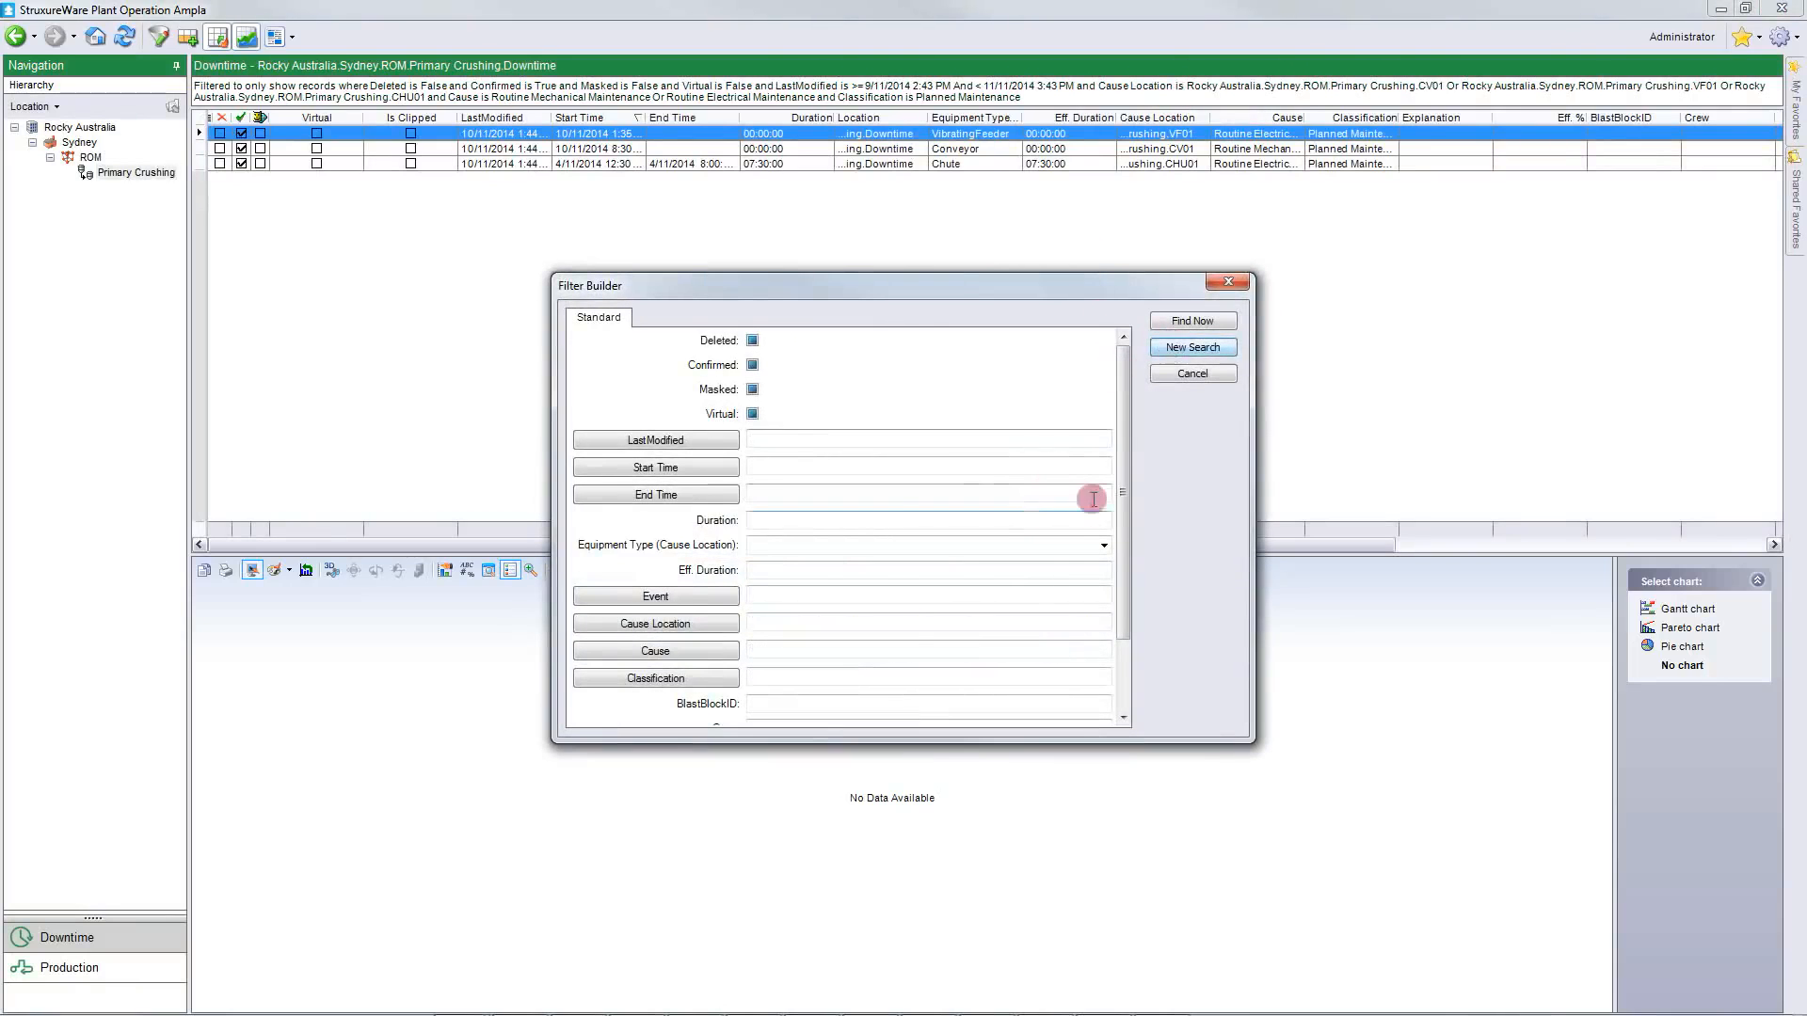
{"action": "scroll", "coordinate": [1093, 498], "scroll_direction": "down", "scroll_amount": 3}
{"action": "left_click_drag", "start_coordinate": [907, 661], "coordinate": [738, 661]}
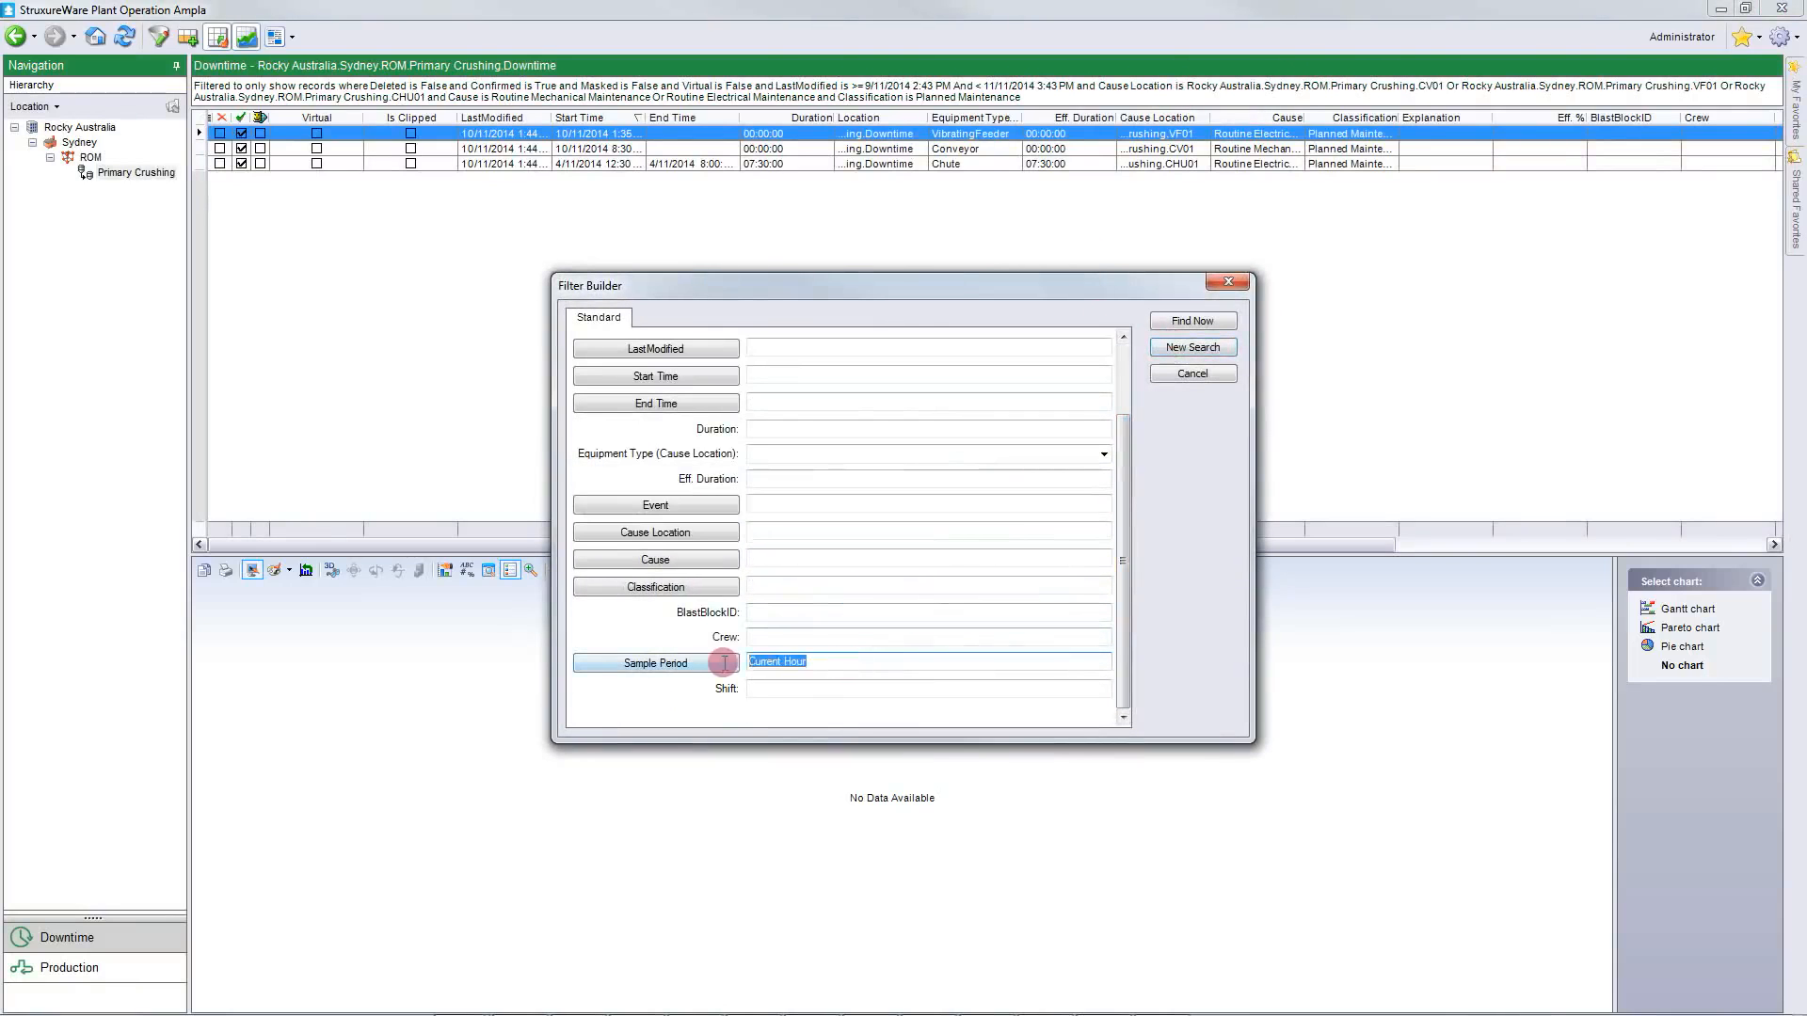
{"action": "key", "text": "Delete"}
{"action": "left_click", "coordinate": [1177, 321]}
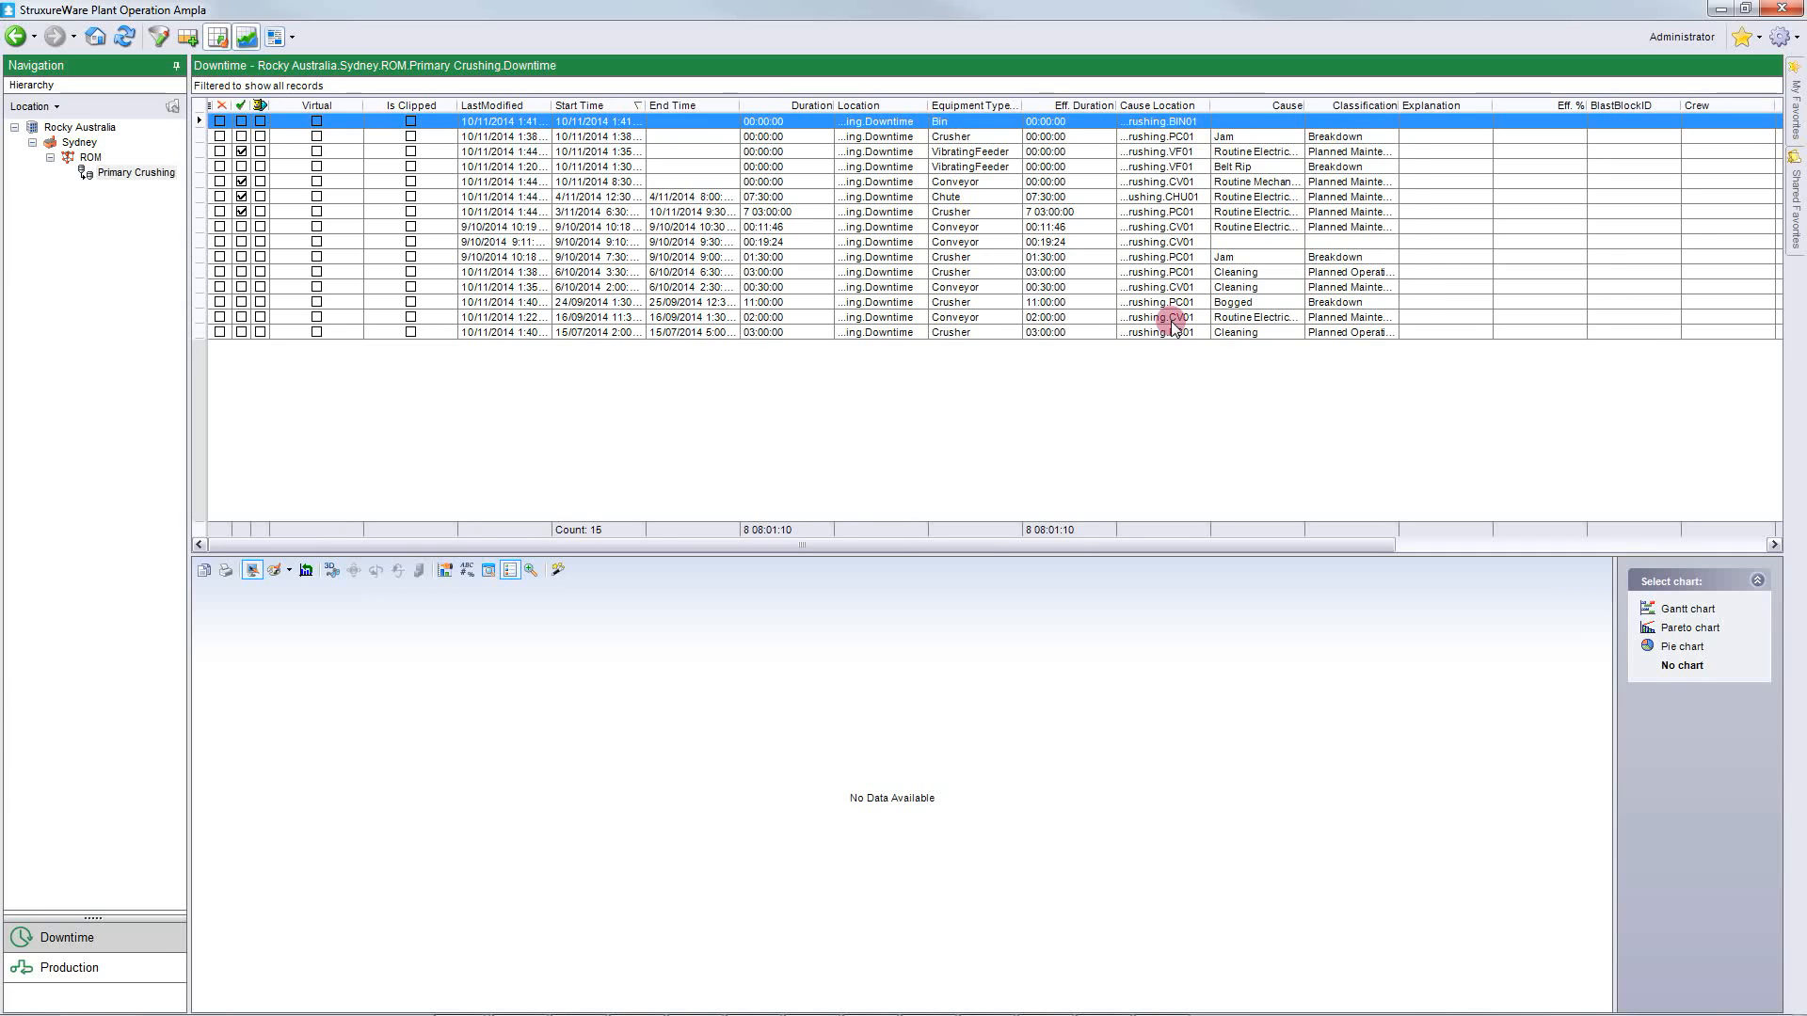
- Show the grouping pane and group the downtime records by Equipment Type (Cause Location), with Cause nested beneath it
{"action": "right_click", "coordinate": [1039, 109]}
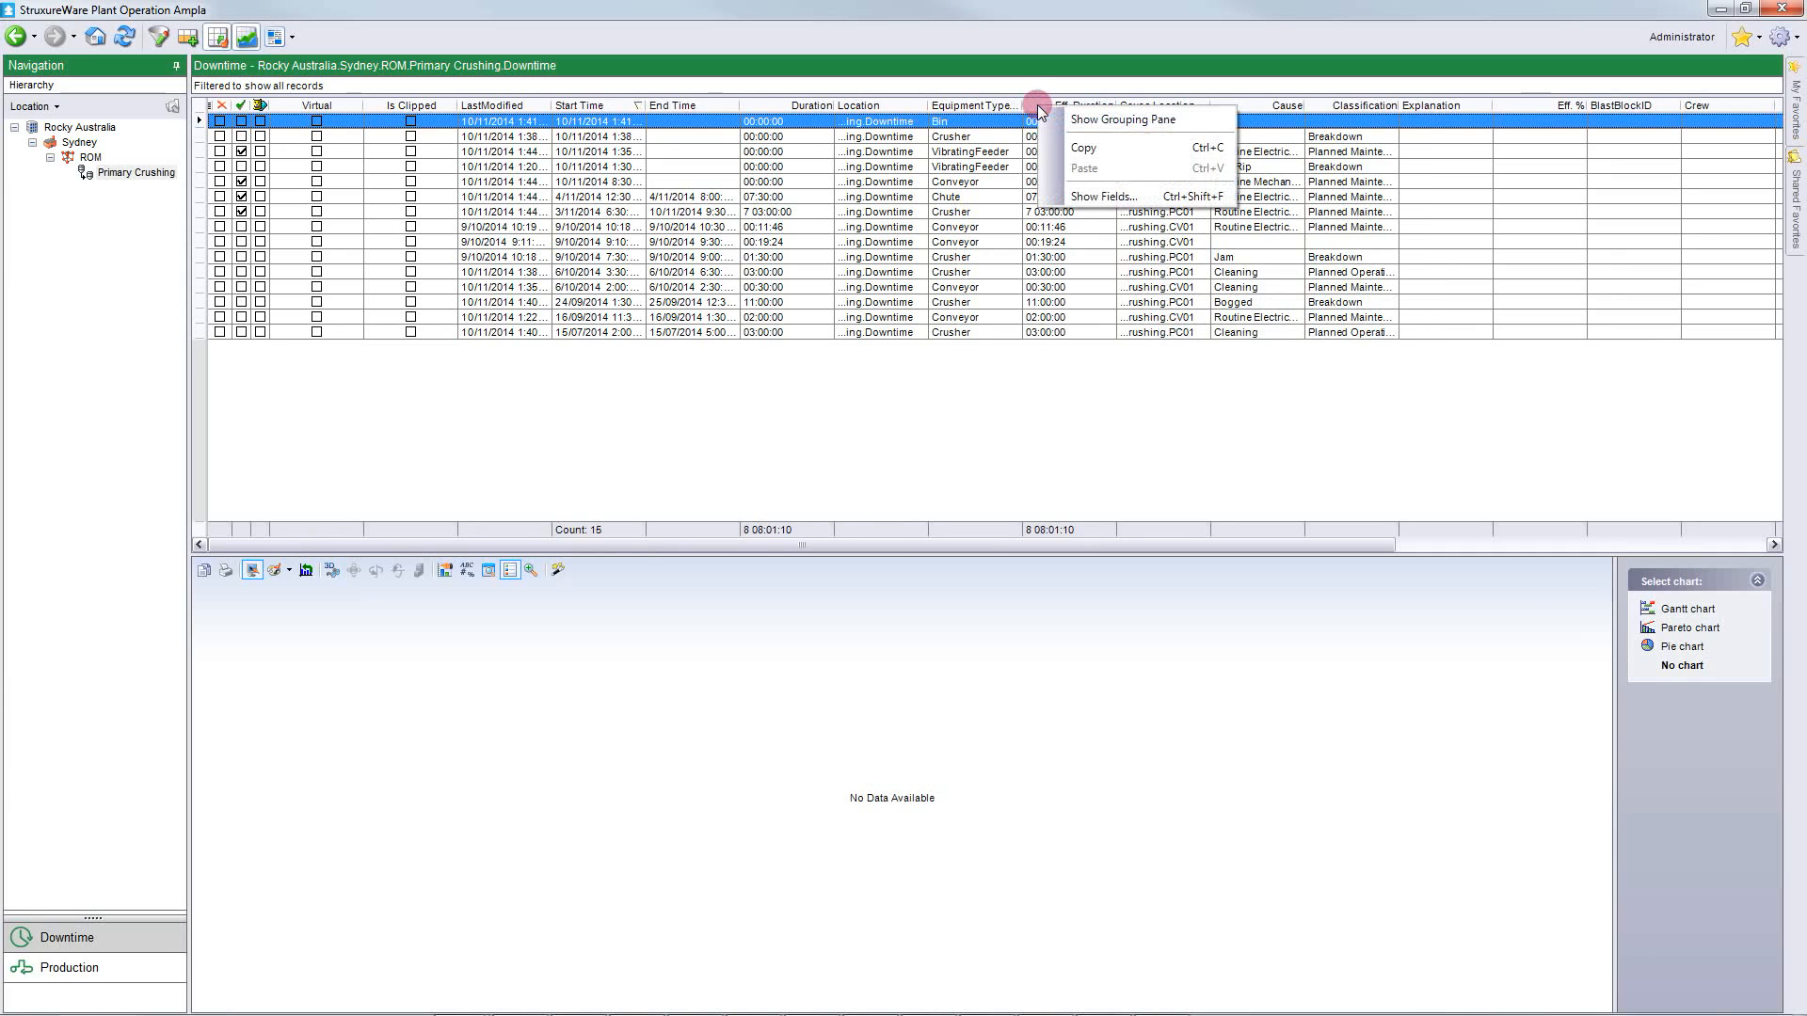
{"action": "left_click", "coordinate": [1075, 119]}
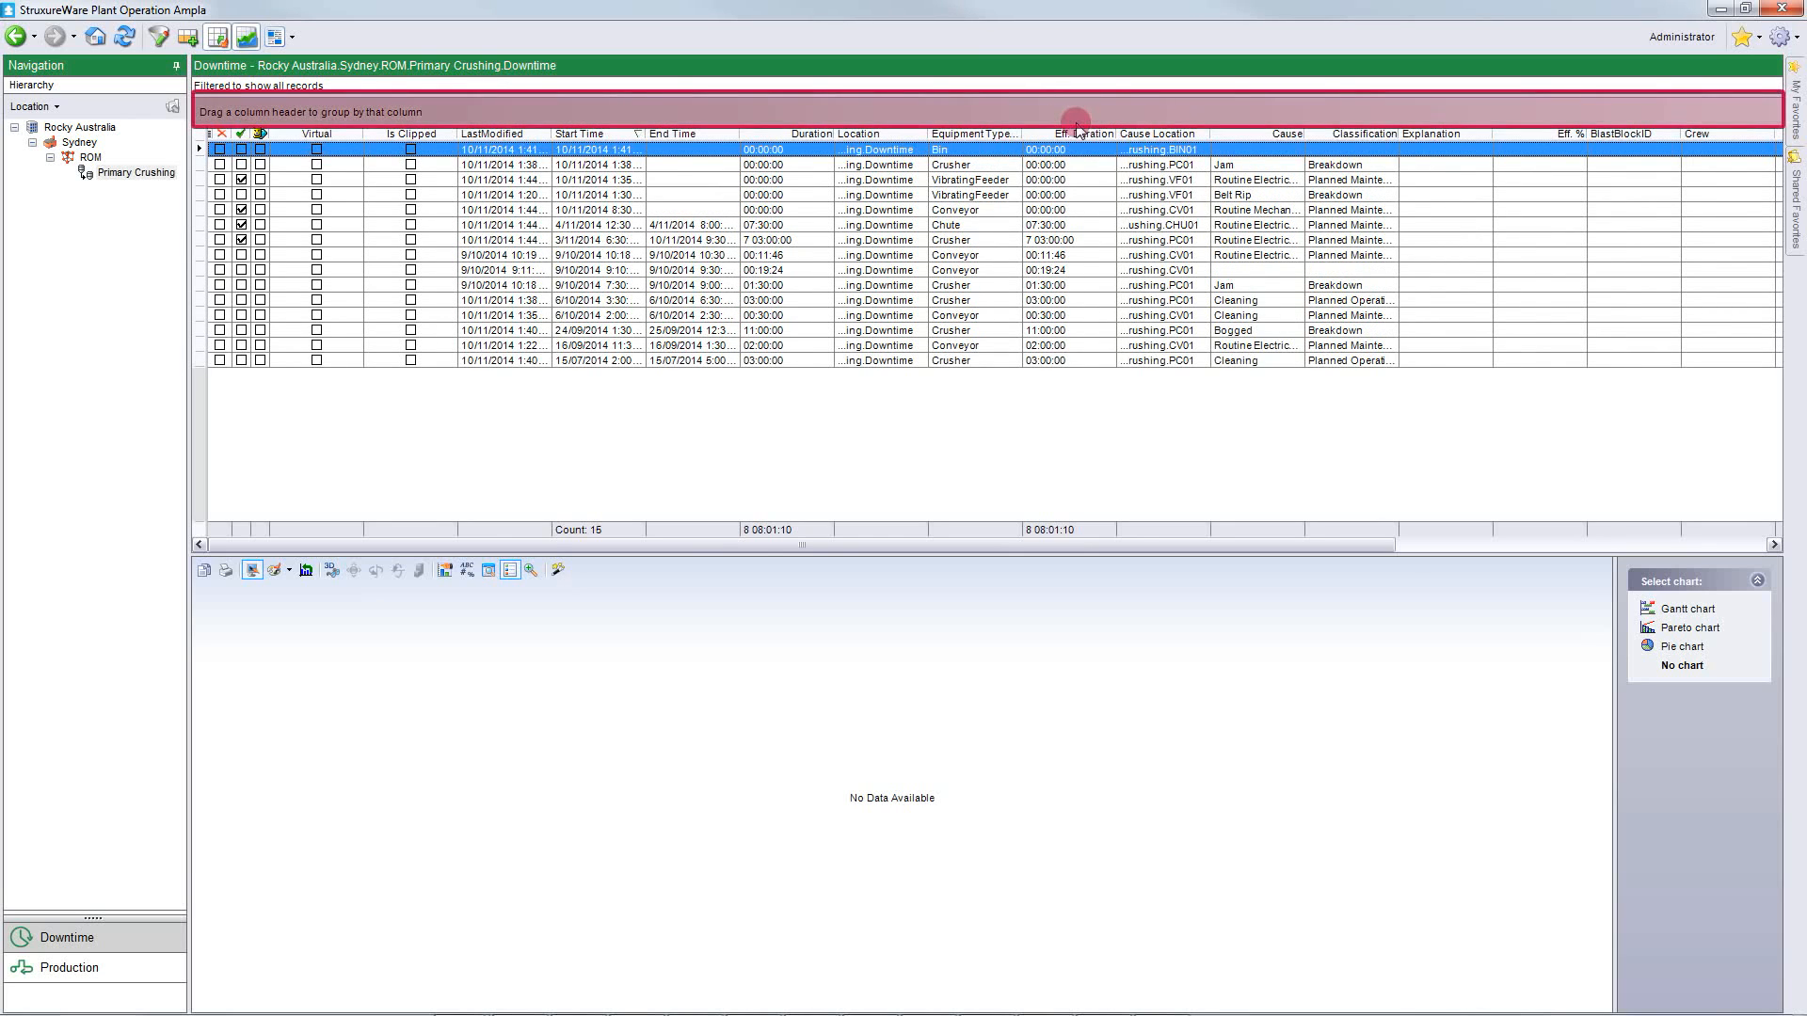
{"action": "left_click_drag", "start_coordinate": [998, 133], "coordinate": [881, 115]}
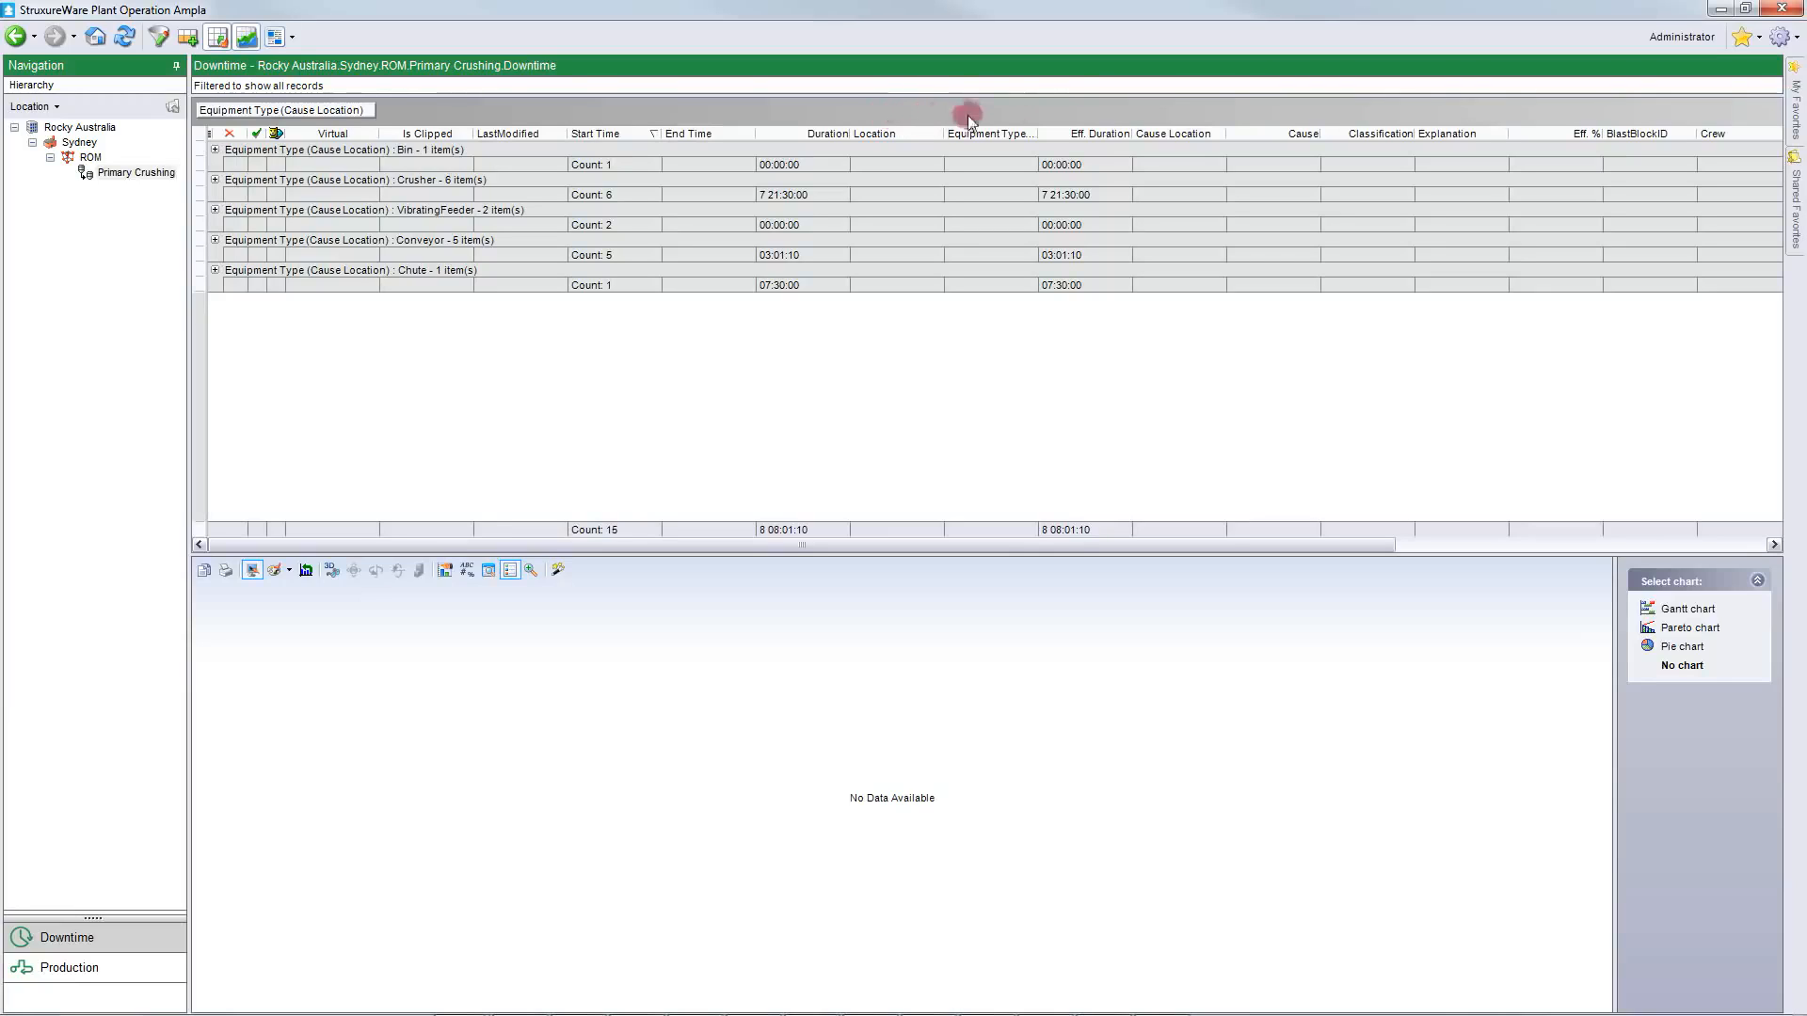
{"action": "left_click_drag", "start_coordinate": [1248, 137], "coordinate": [1073, 118]}
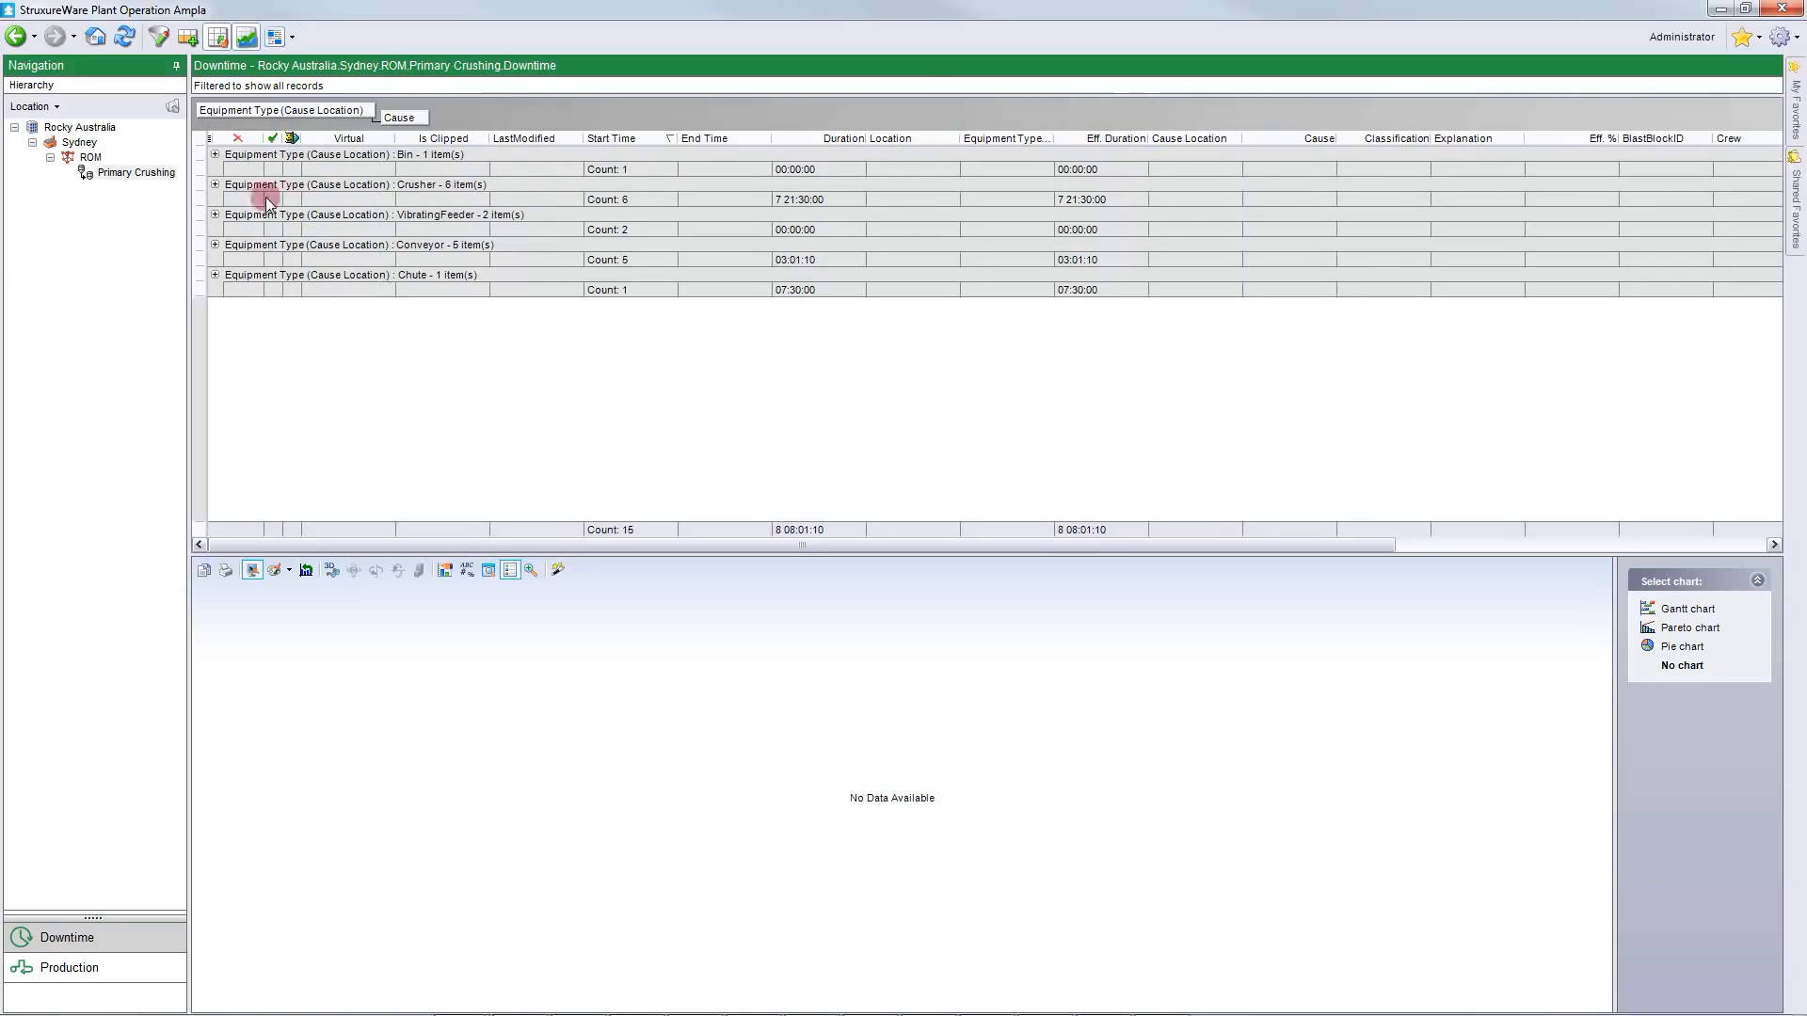
- Expand the Crusher group and examine its records under the Jam and Routine Electrical Maintenance causes
{"action": "left_click", "coordinate": [215, 186]}
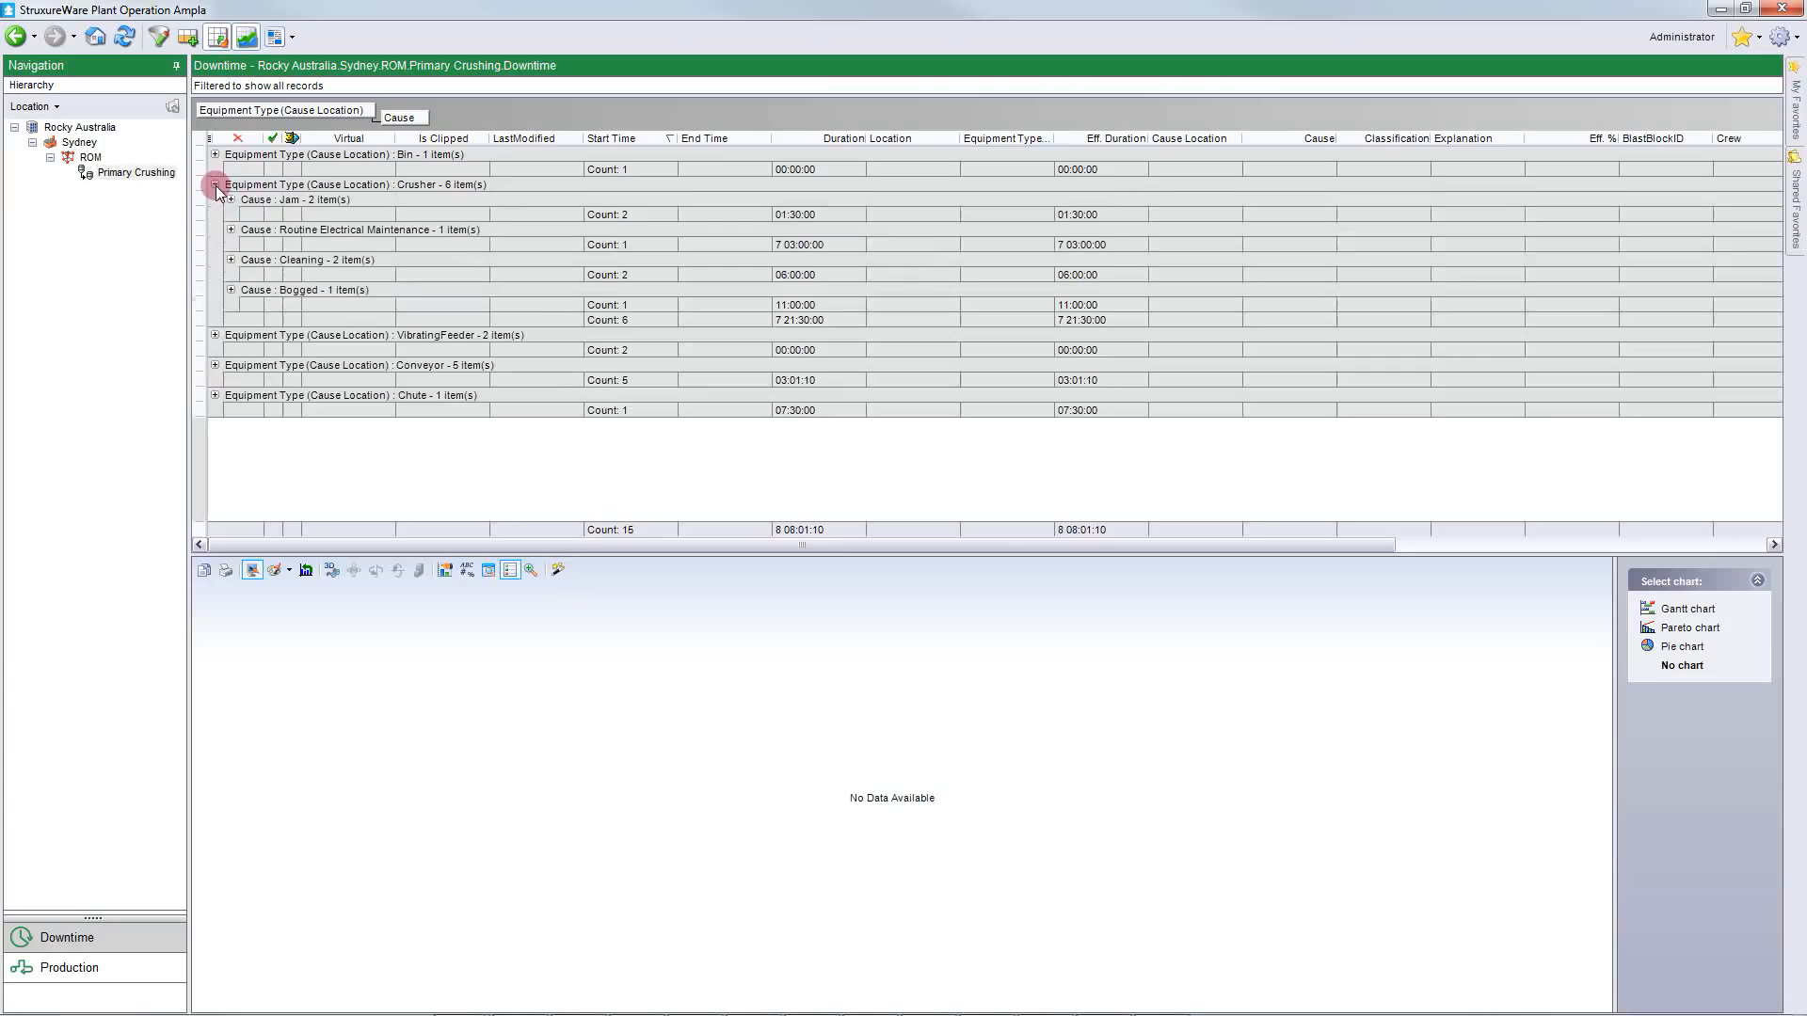
{"action": "left_click", "coordinate": [230, 199]}
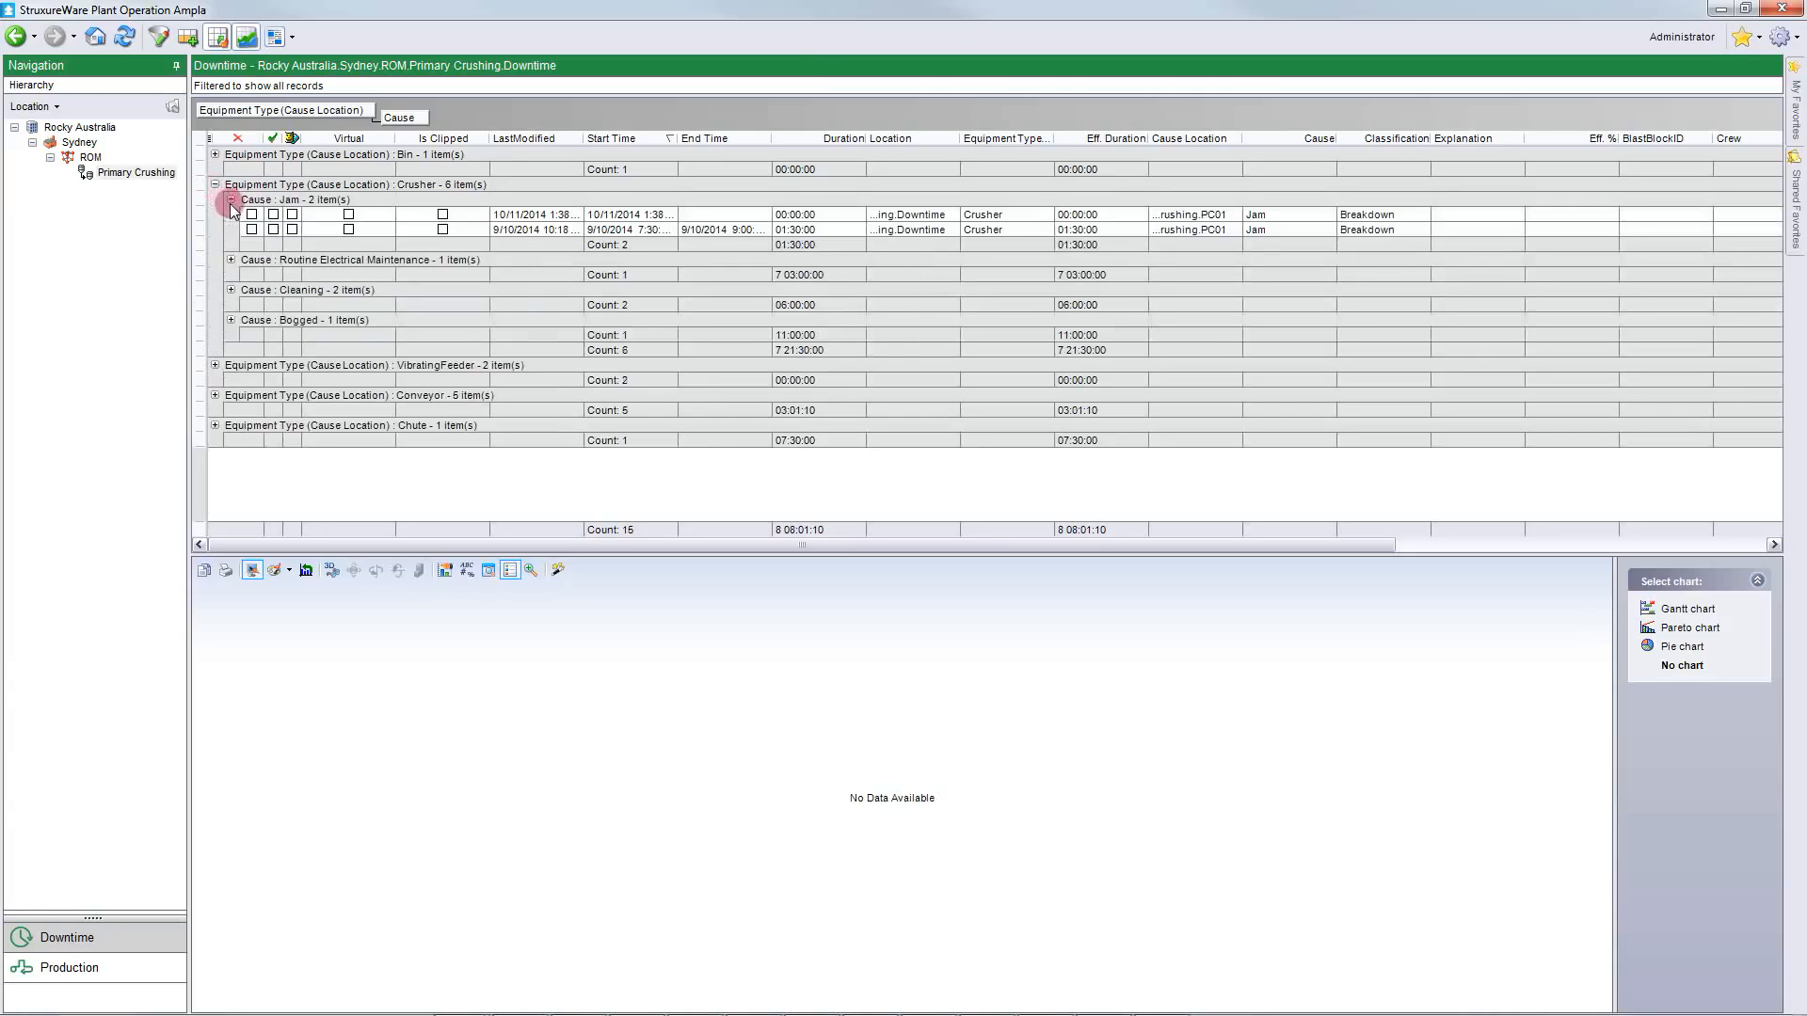
{"action": "left_click", "coordinate": [231, 261]}
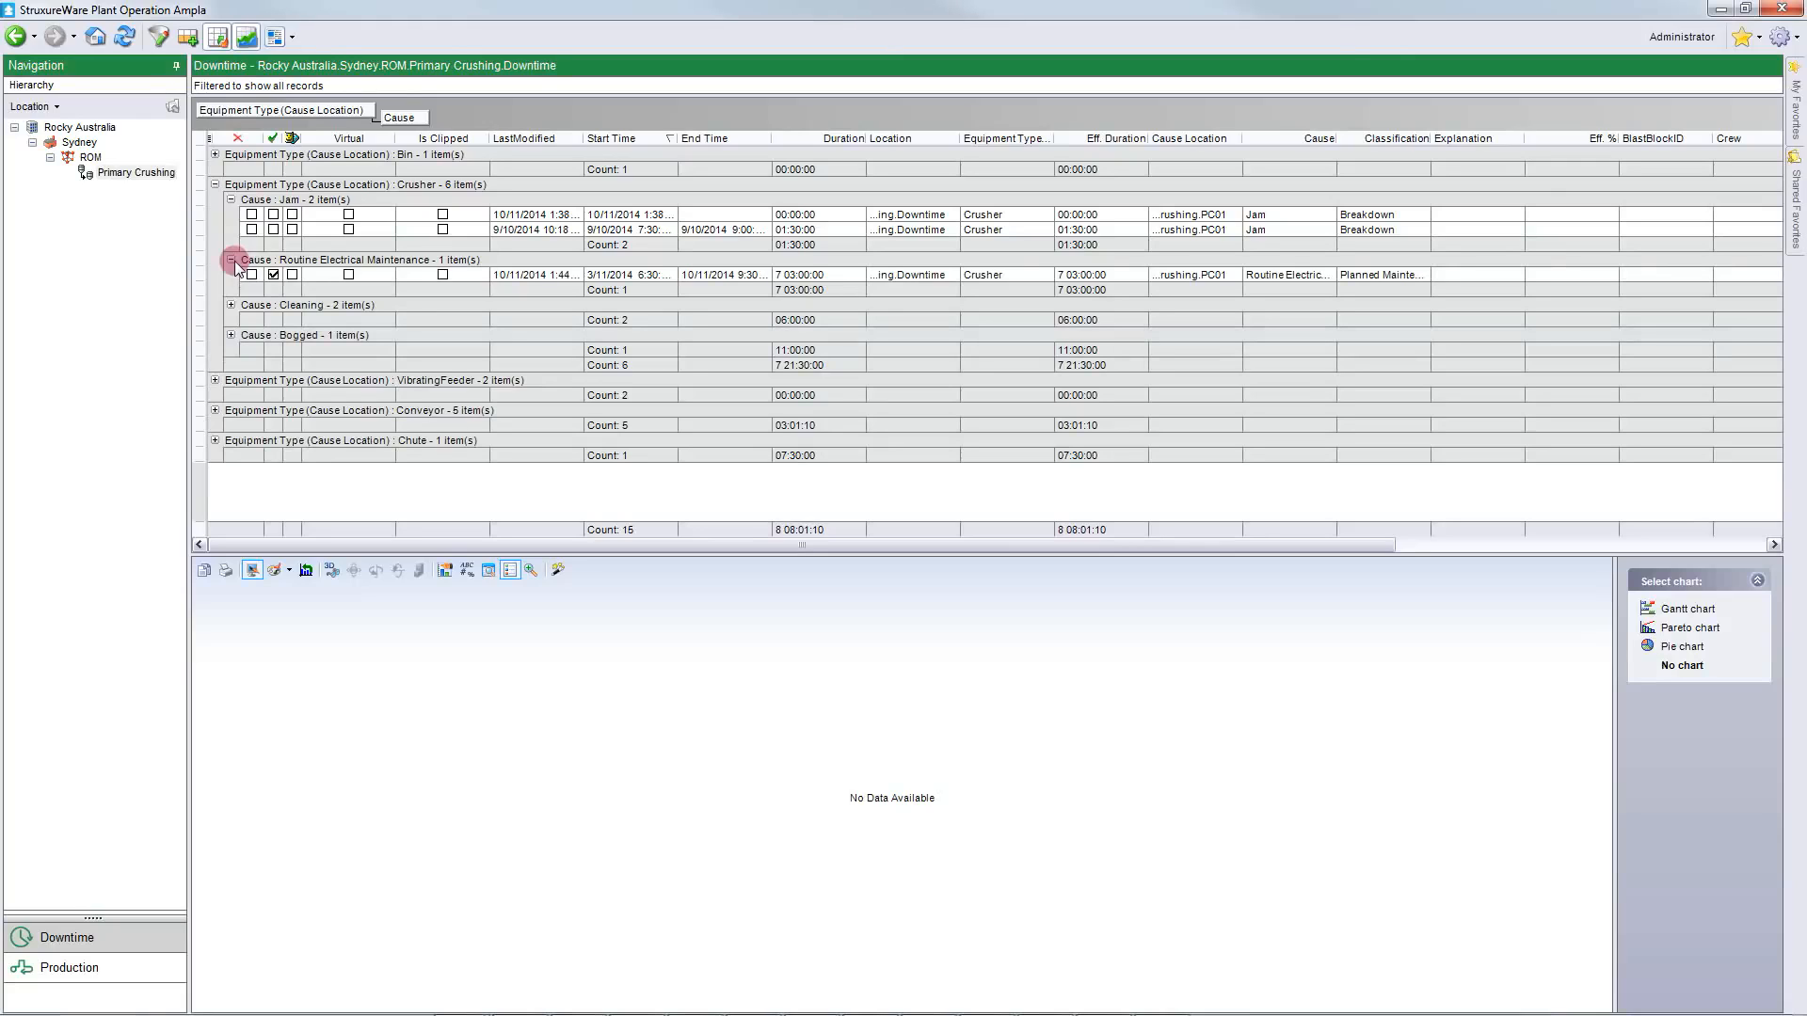
- Remove the Cause and Equipment Type (Cause Location) groupings from the downtime records
{"action": "left_click_drag", "start_coordinate": [404, 117], "coordinate": [459, 192]}
{"action": "left_click_drag", "start_coordinate": [362, 113], "coordinate": [402, 183]}
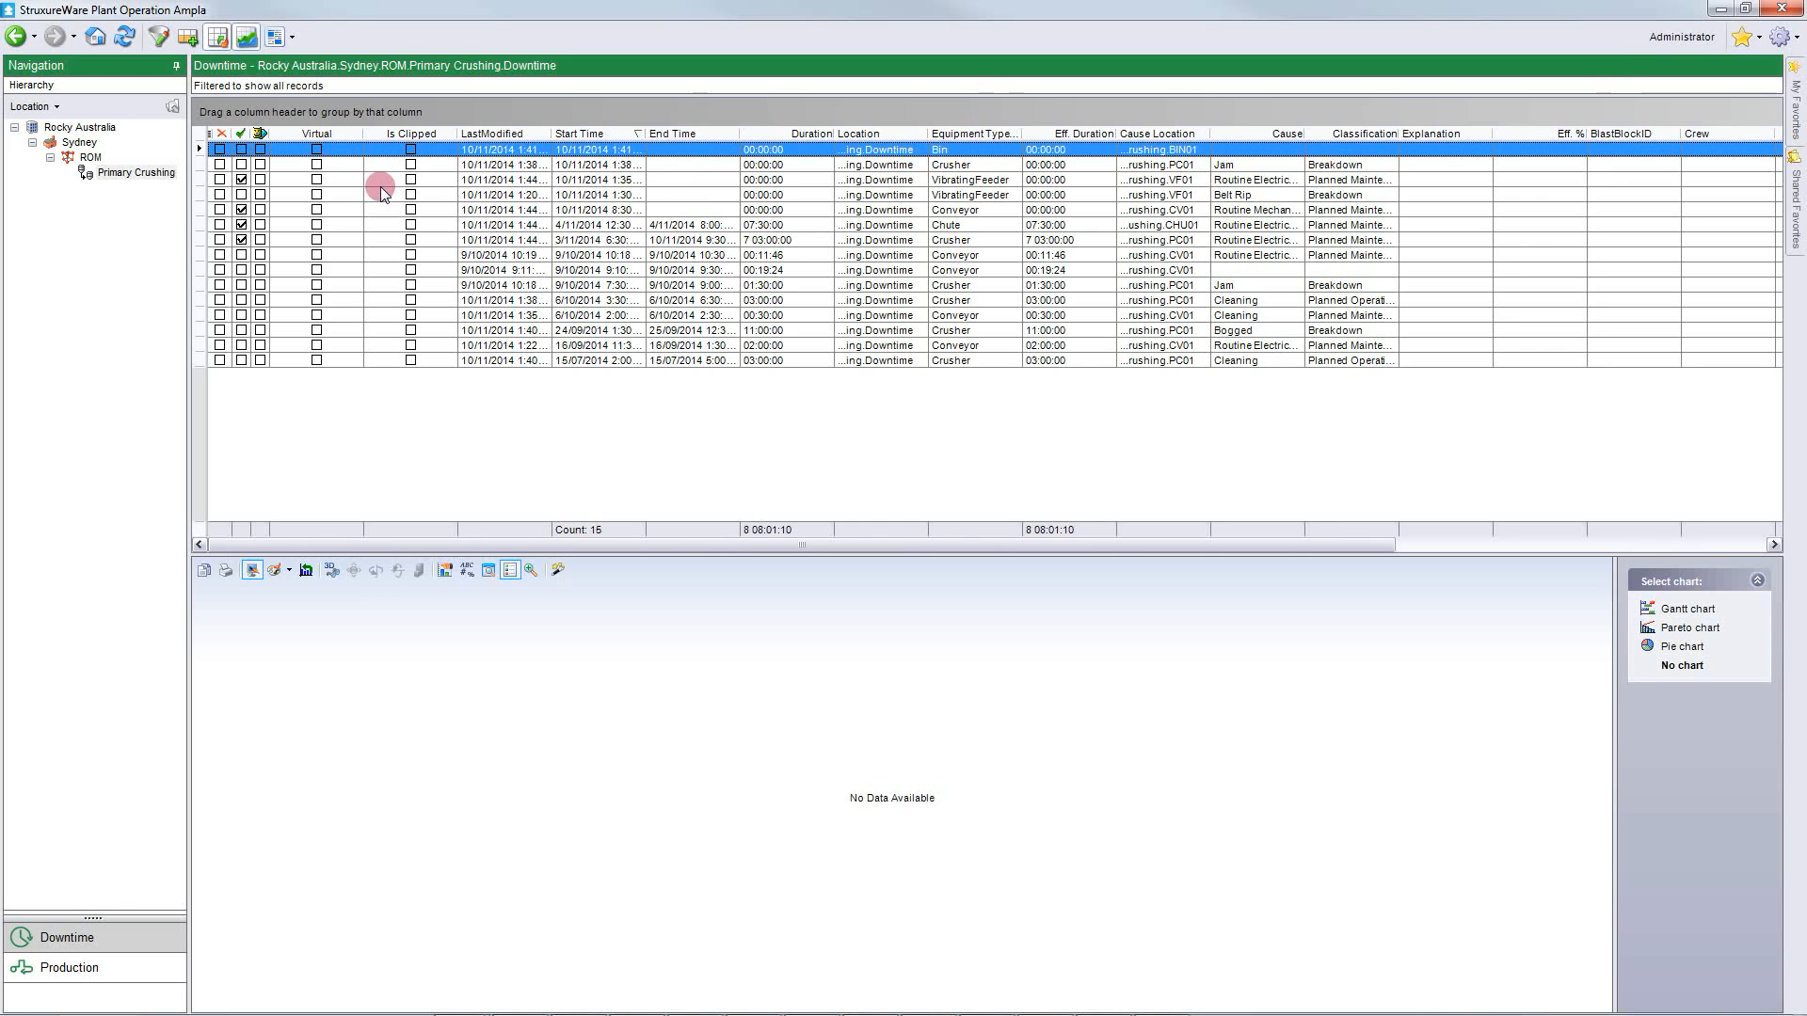
- Hide the Virtual, Is Clipped, Explanation, Eff. %, BlastBlockID, Crew, kWh and Shift columns in the downtime grid
{"action": "right_click", "coordinate": [688, 182]}
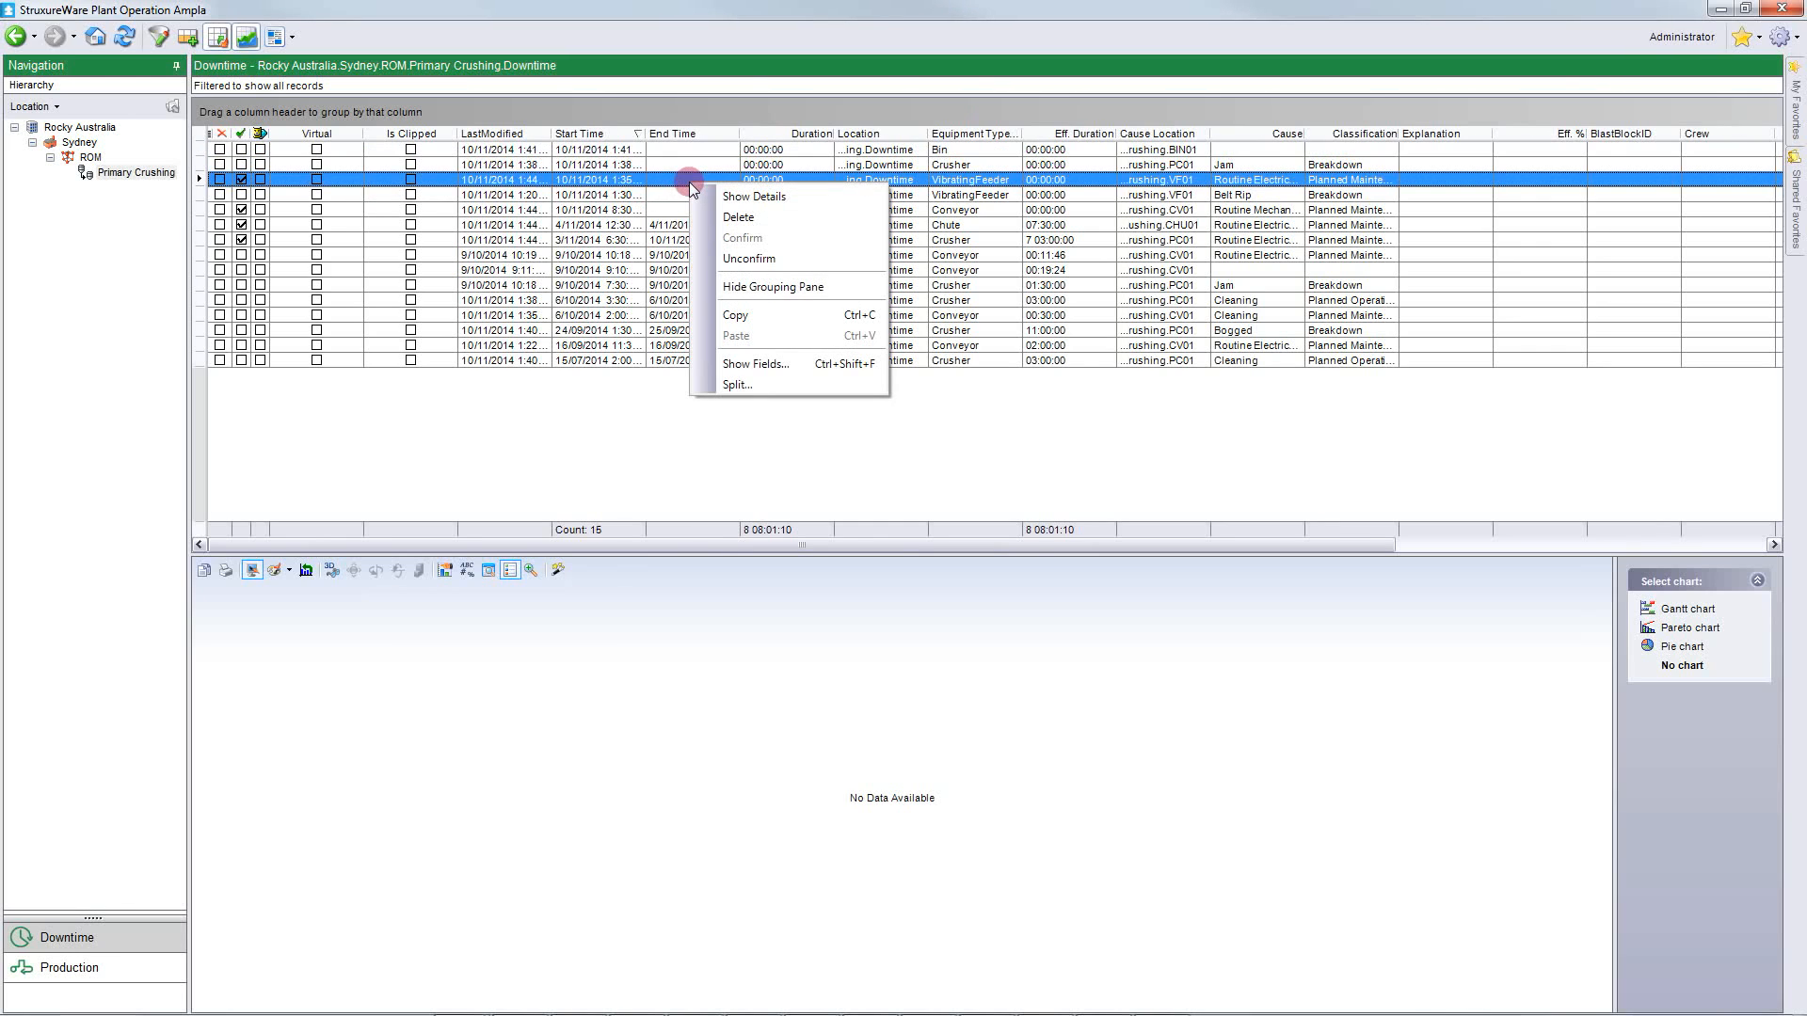
{"action": "left_click", "coordinate": [734, 364]}
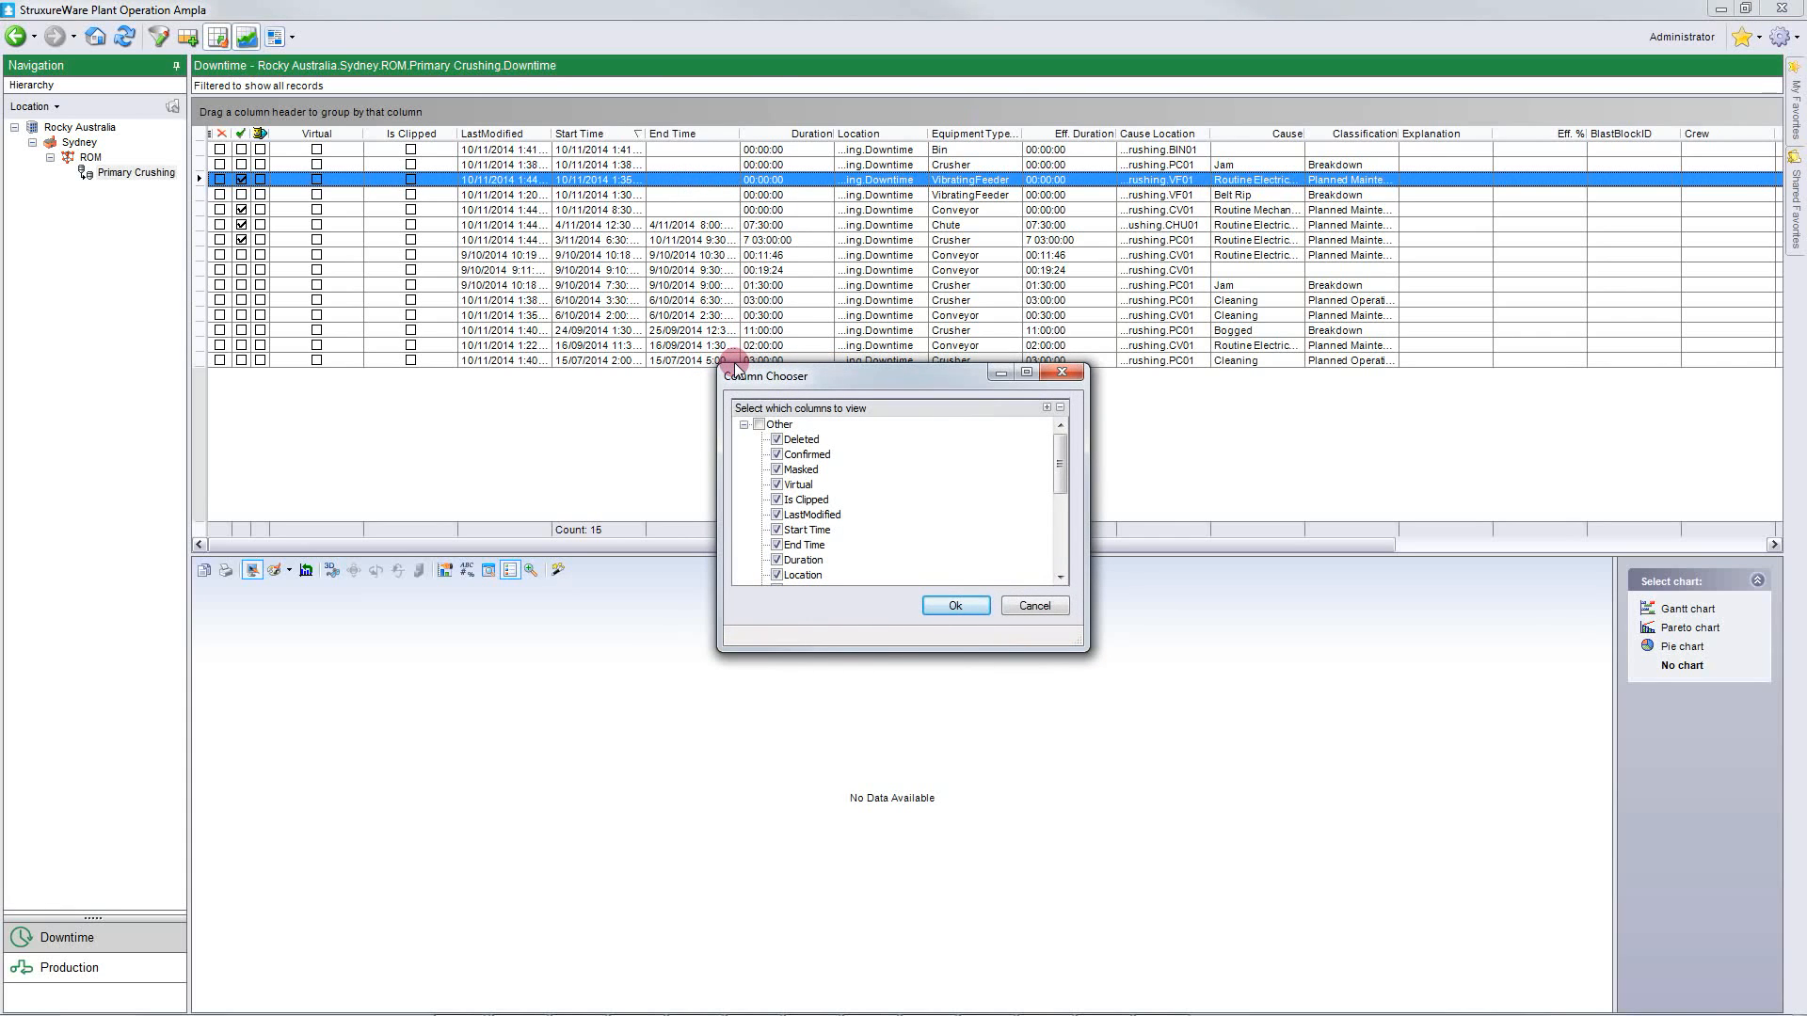
{"action": "left_click", "coordinate": [776, 485]}
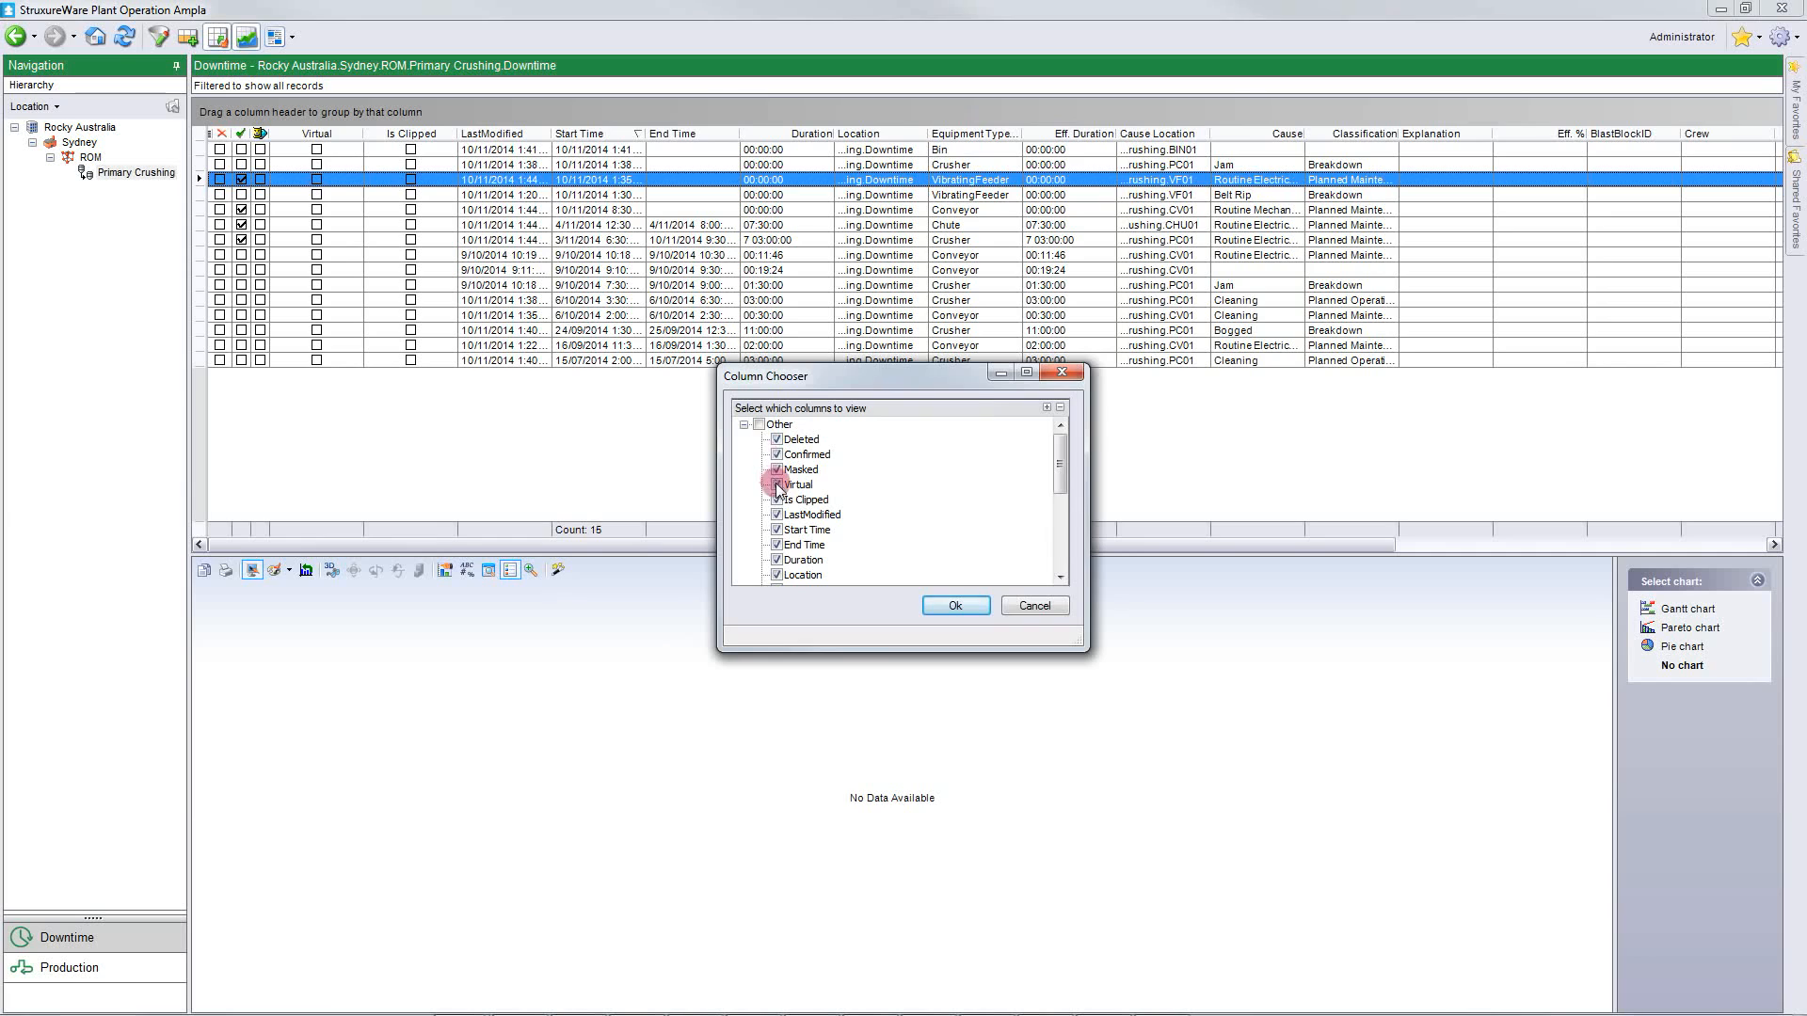
{"action": "left_click", "coordinate": [777, 500]}
{"action": "left_click_drag", "start_coordinate": [1057, 459], "coordinate": [937, 544]}
{"action": "left_click", "coordinate": [776, 500]}
{"action": "left_click", "coordinate": [777, 515]}
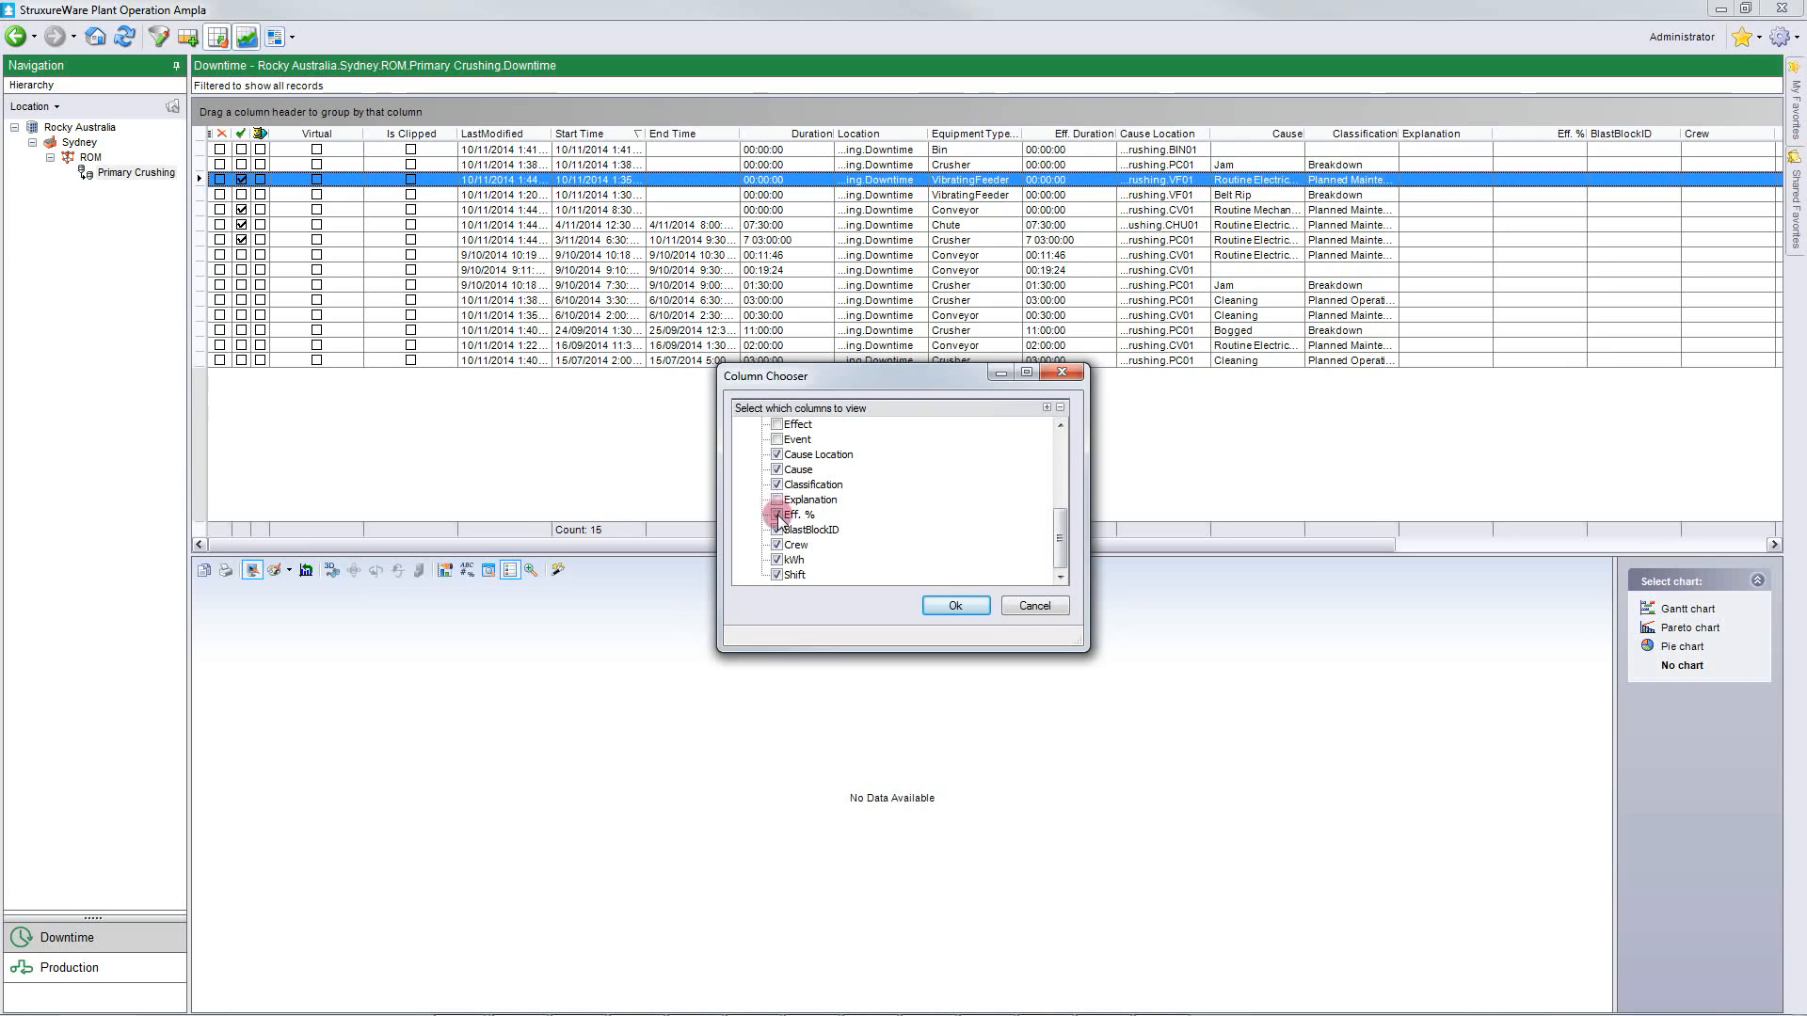
{"action": "left_click", "coordinate": [777, 529]}
{"action": "left_click", "coordinate": [777, 545]}
{"action": "left_click", "coordinate": [776, 560]}
{"action": "left_click", "coordinate": [776, 575]}
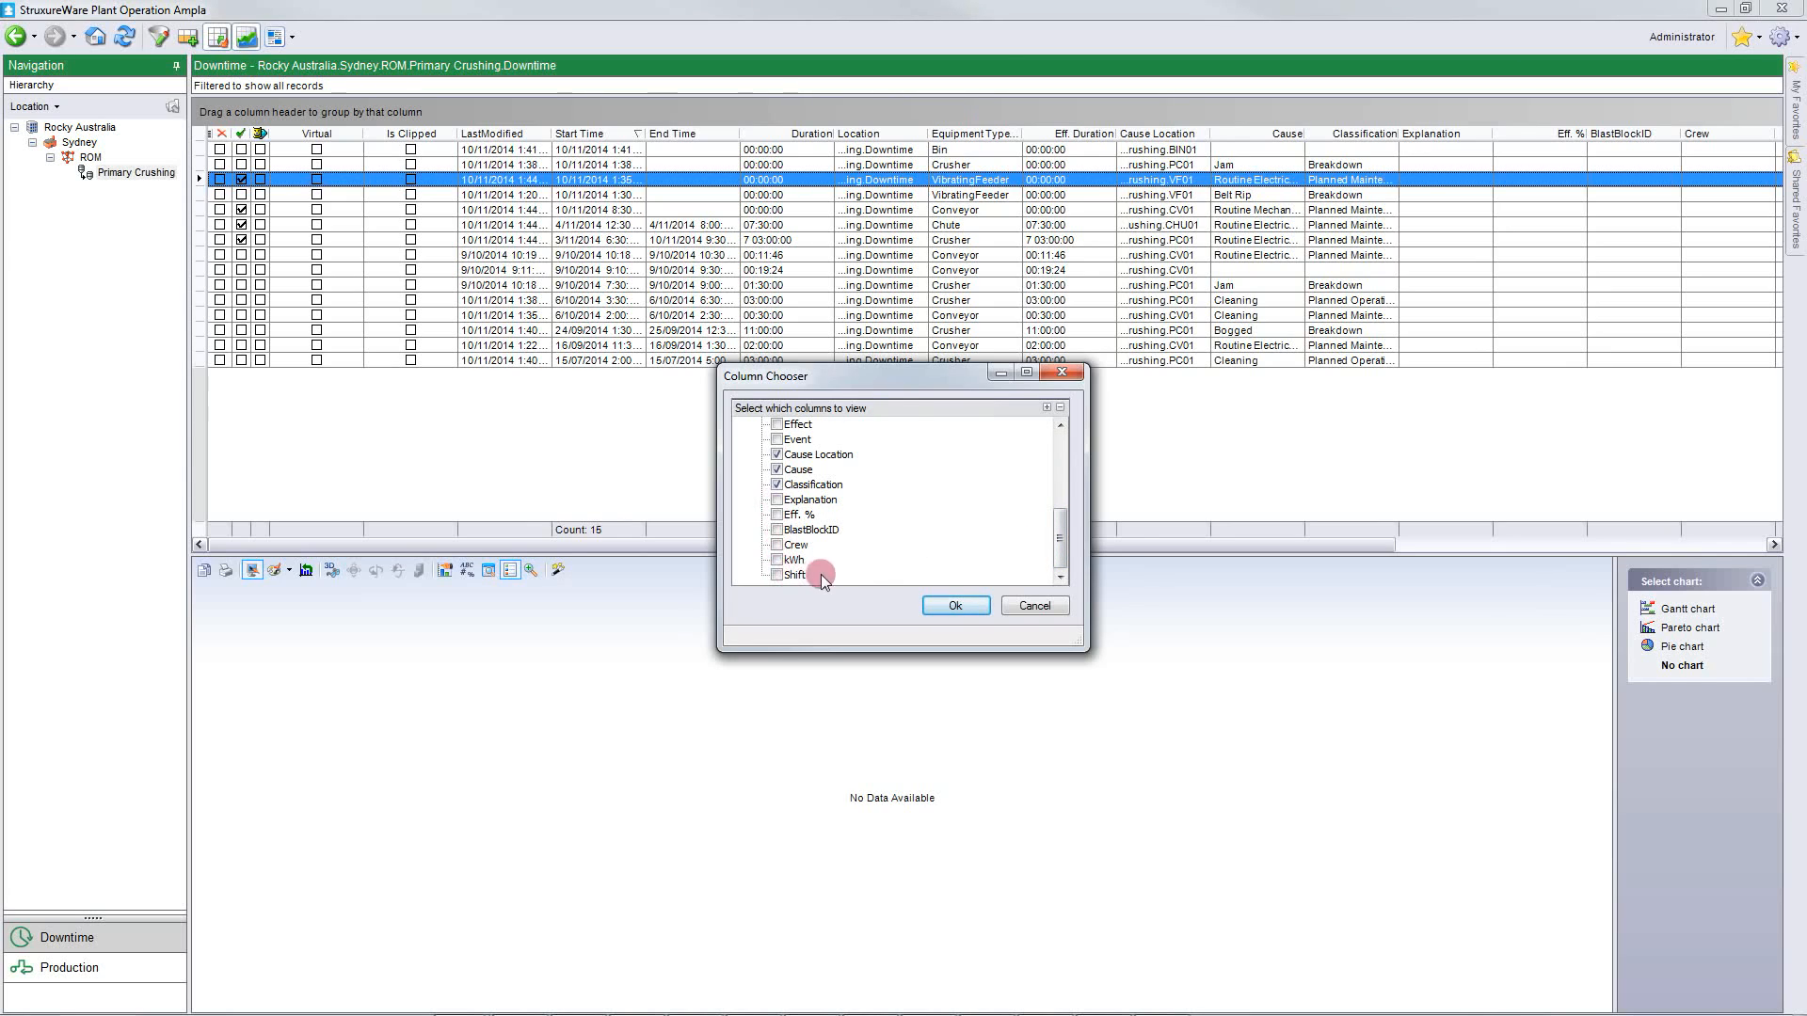
{"action": "left_click", "coordinate": [956, 602]}
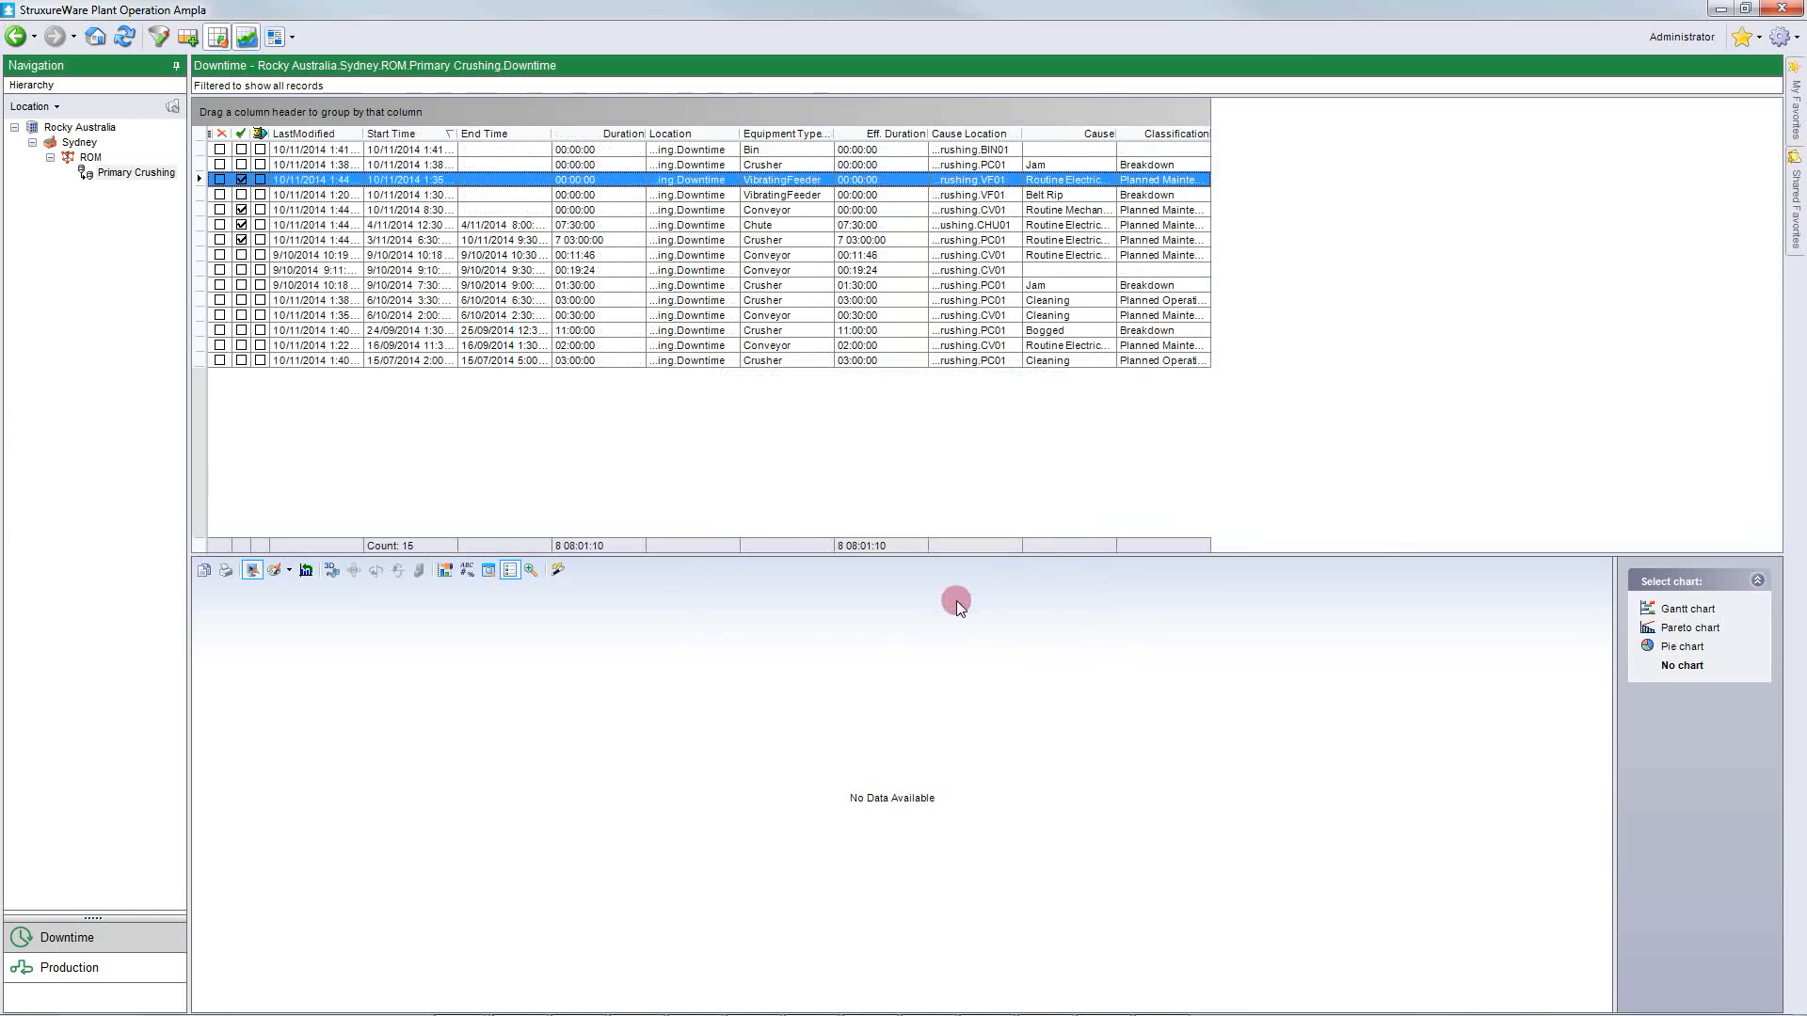